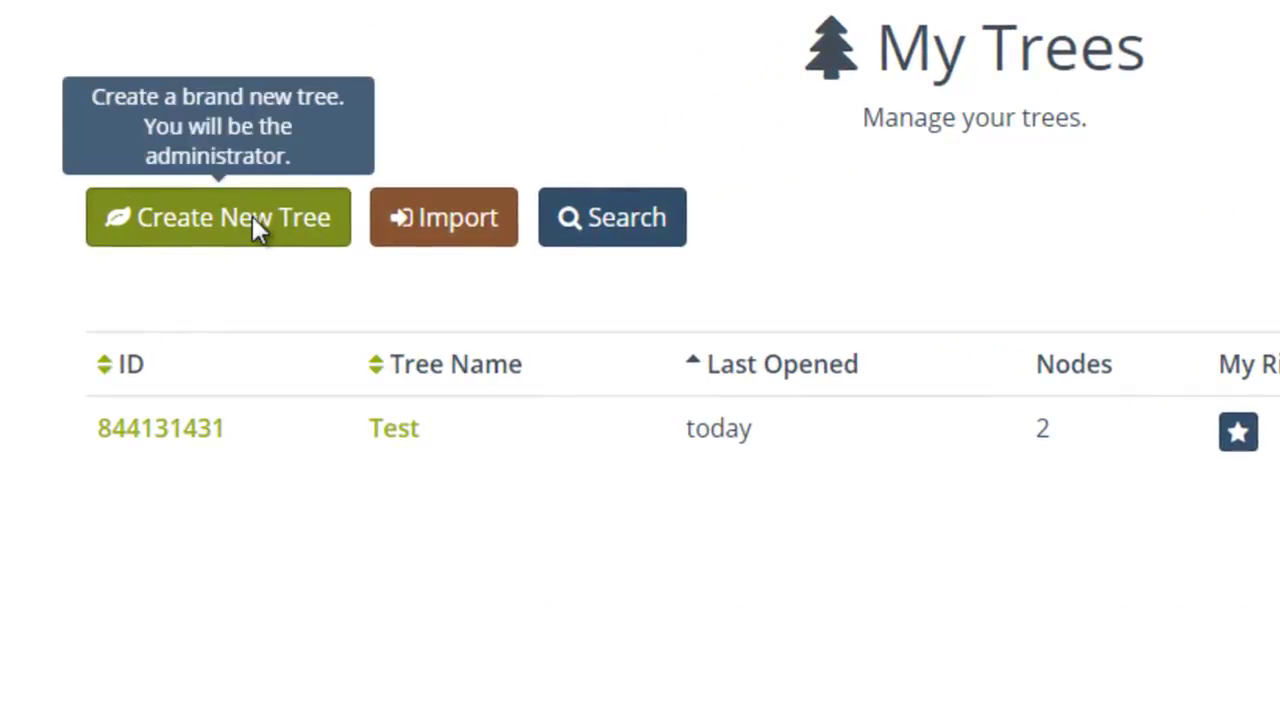
Step: Create a Blank Starter Tree named 'What to Wear' with description 'decide what to wear today'
click(253, 225)
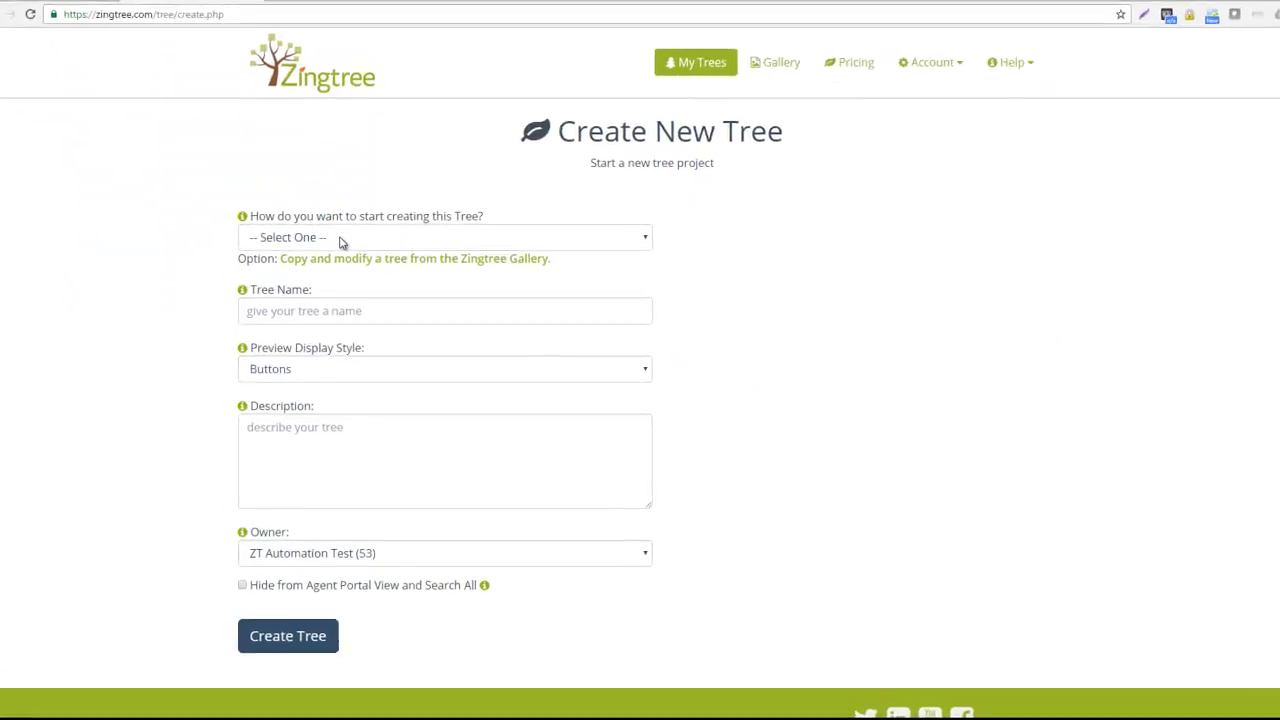
click(339, 242)
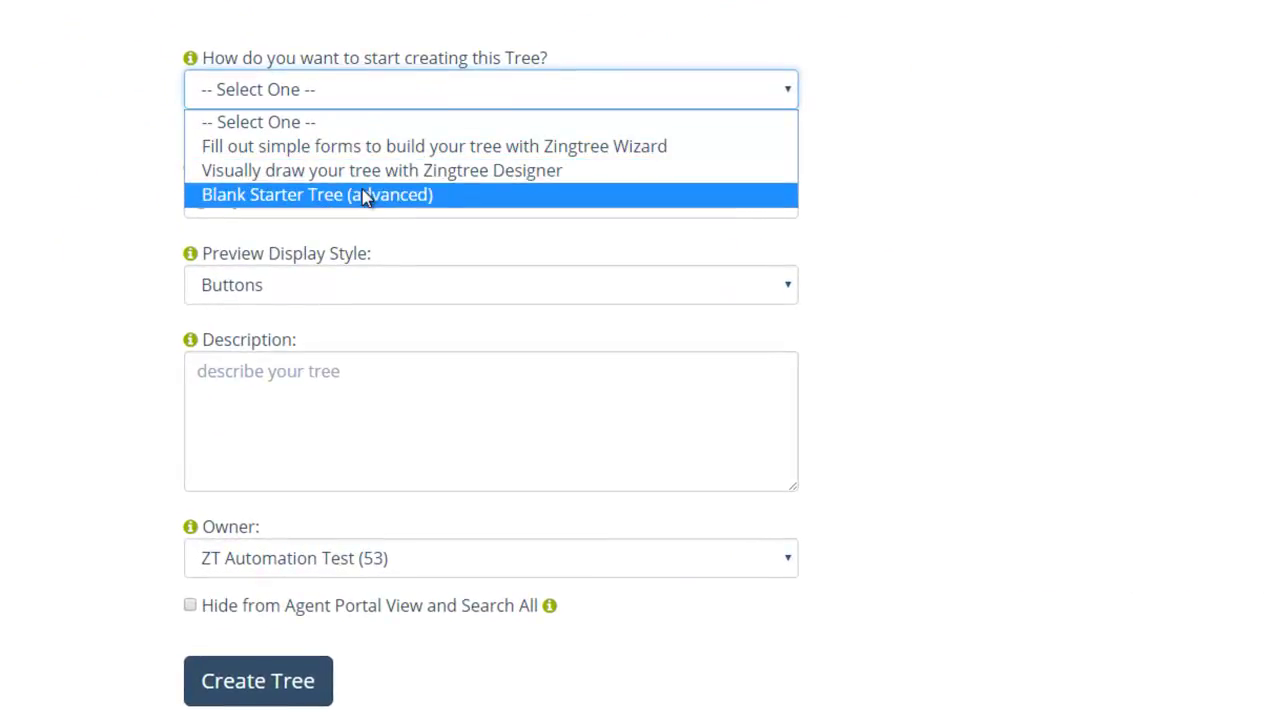
click(366, 198)
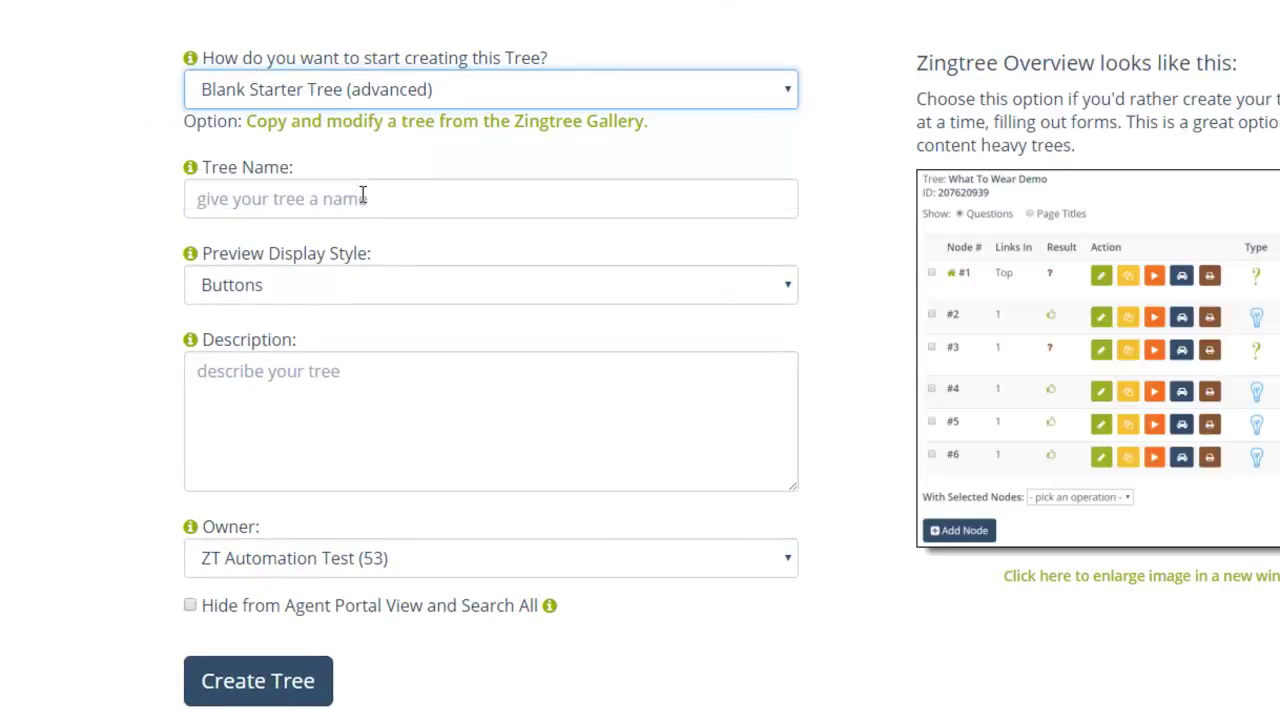
click(366, 199)
text(What to Wear)
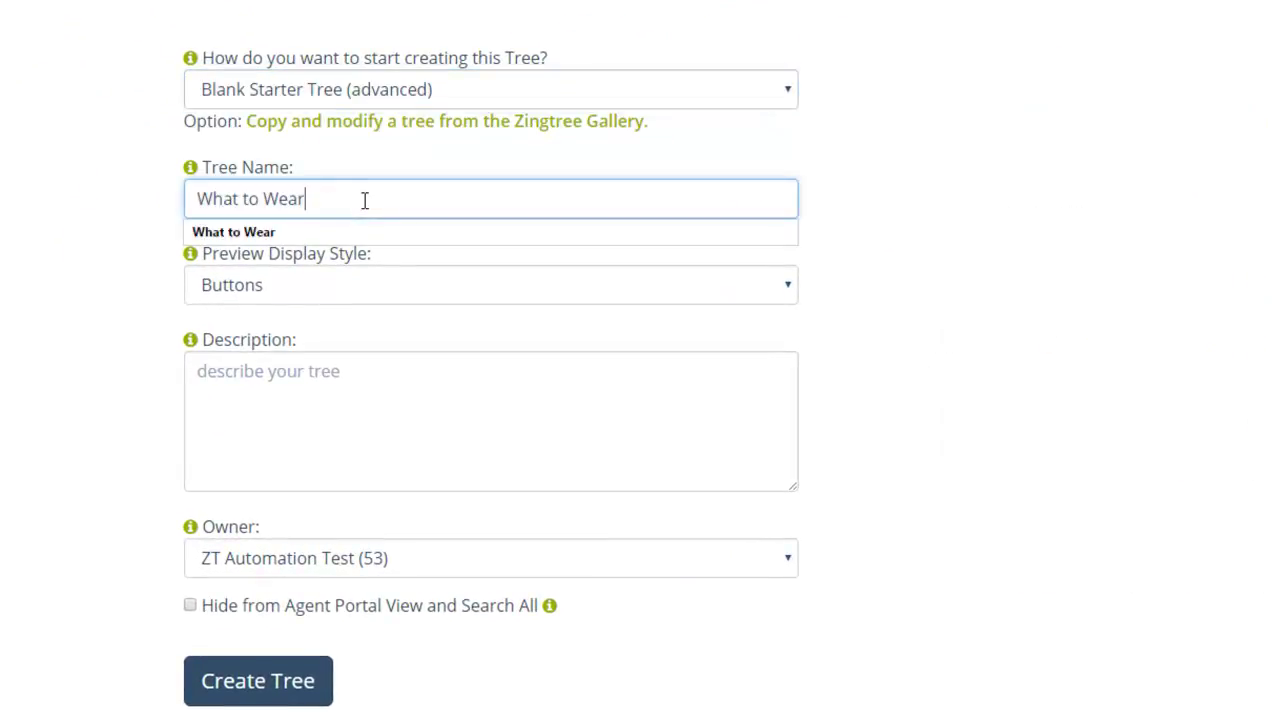
click(277, 370)
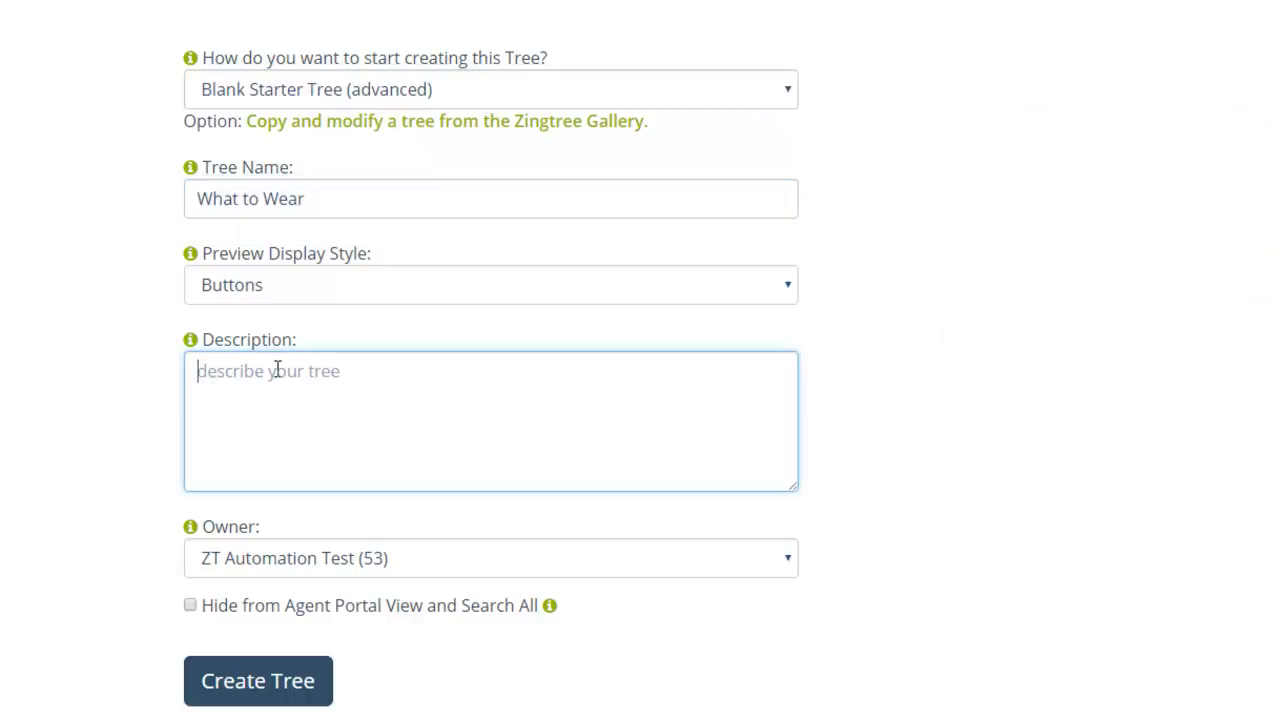
text(decide what to wear today)
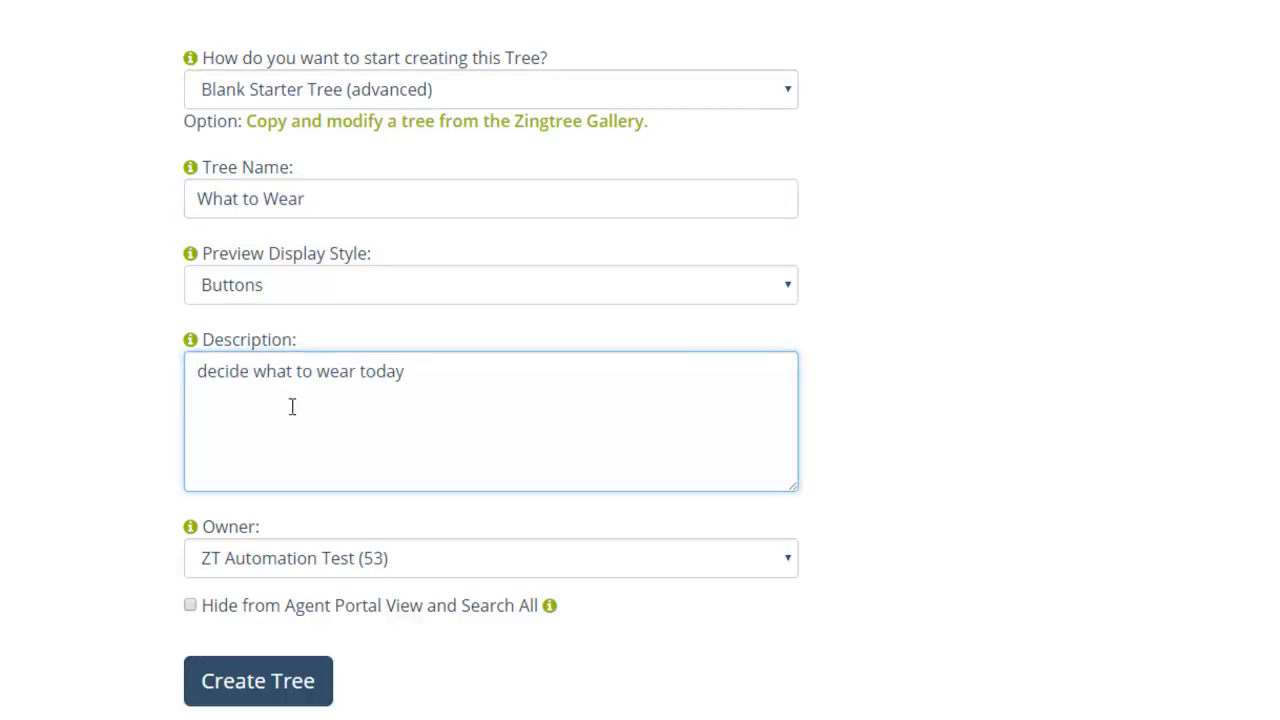
click(252, 688)
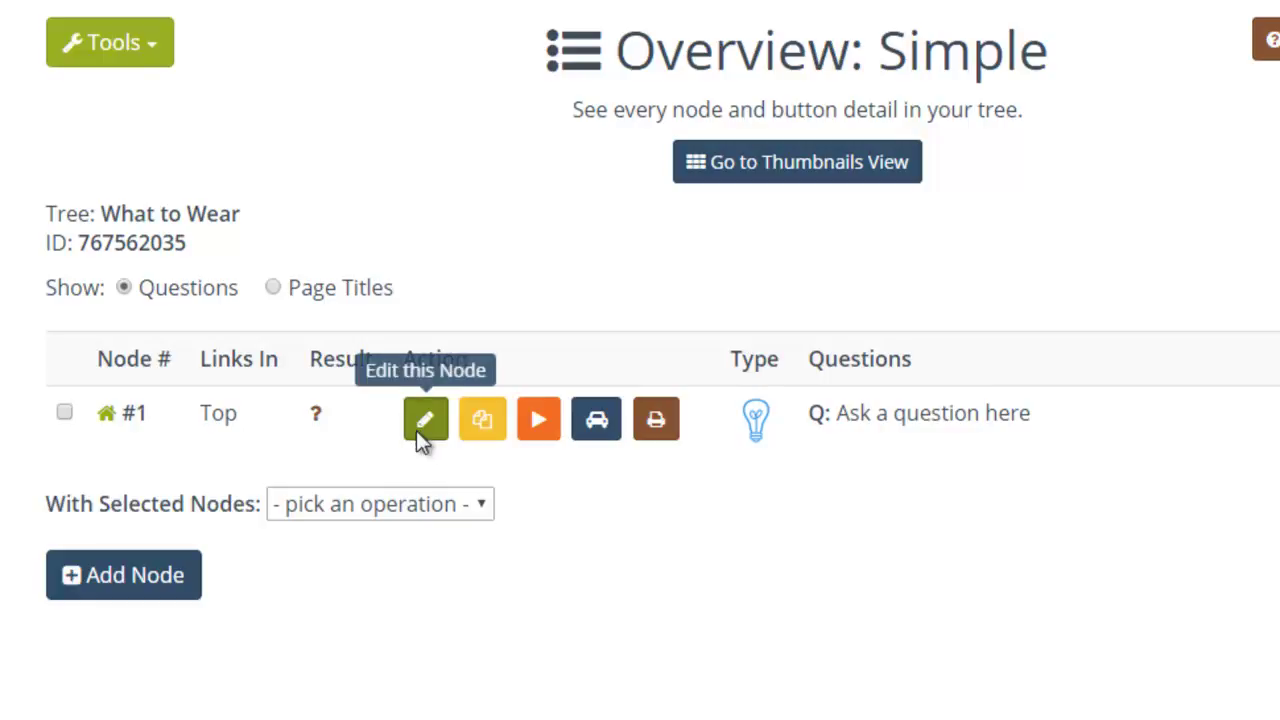
Step: Give node #1 title Welcome, content 'Let's decide what to wear today!' and question 'Are you going to go to work?'
click(425, 420)
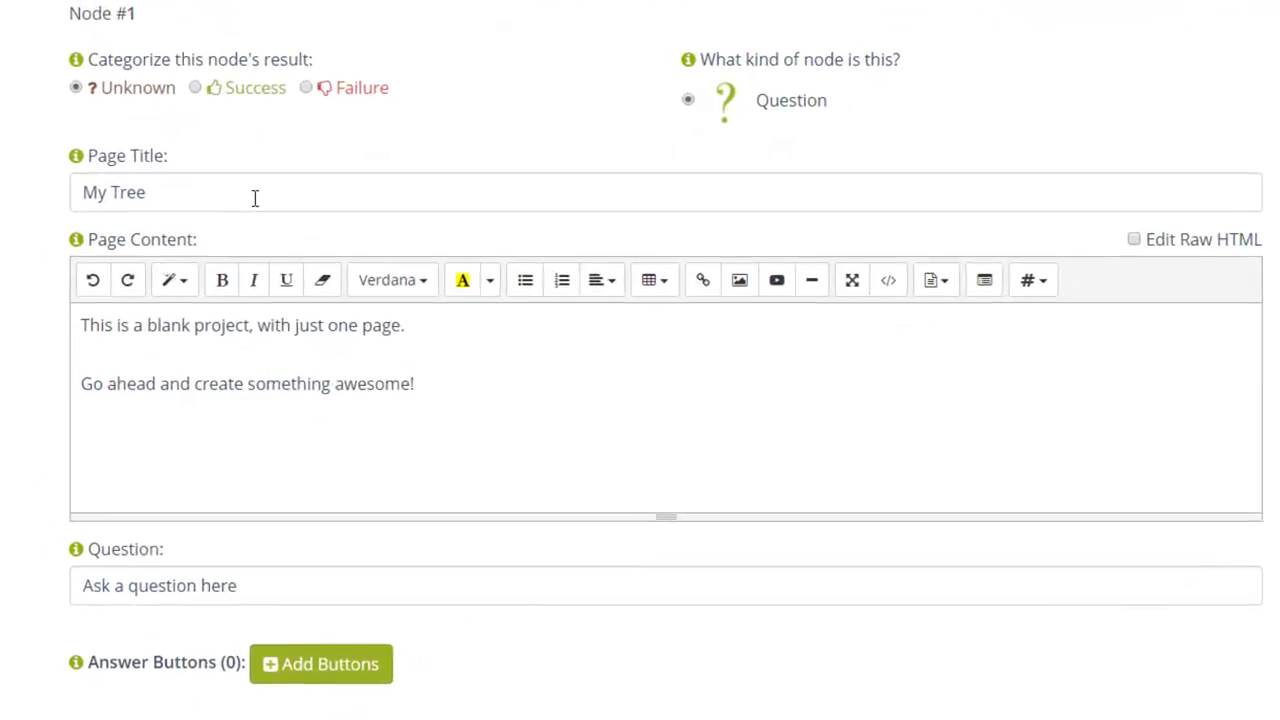
drag(255, 198, 55, 199)
text(Welcome)
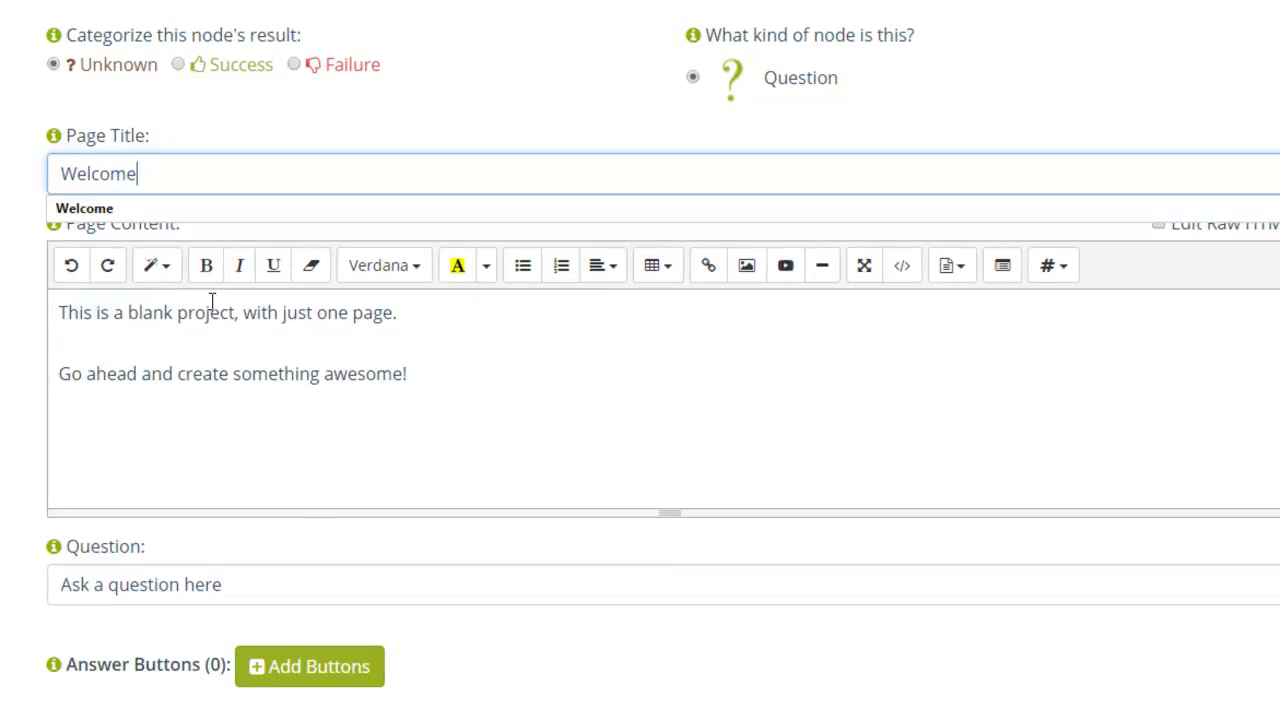
drag(458, 393, 59, 313)
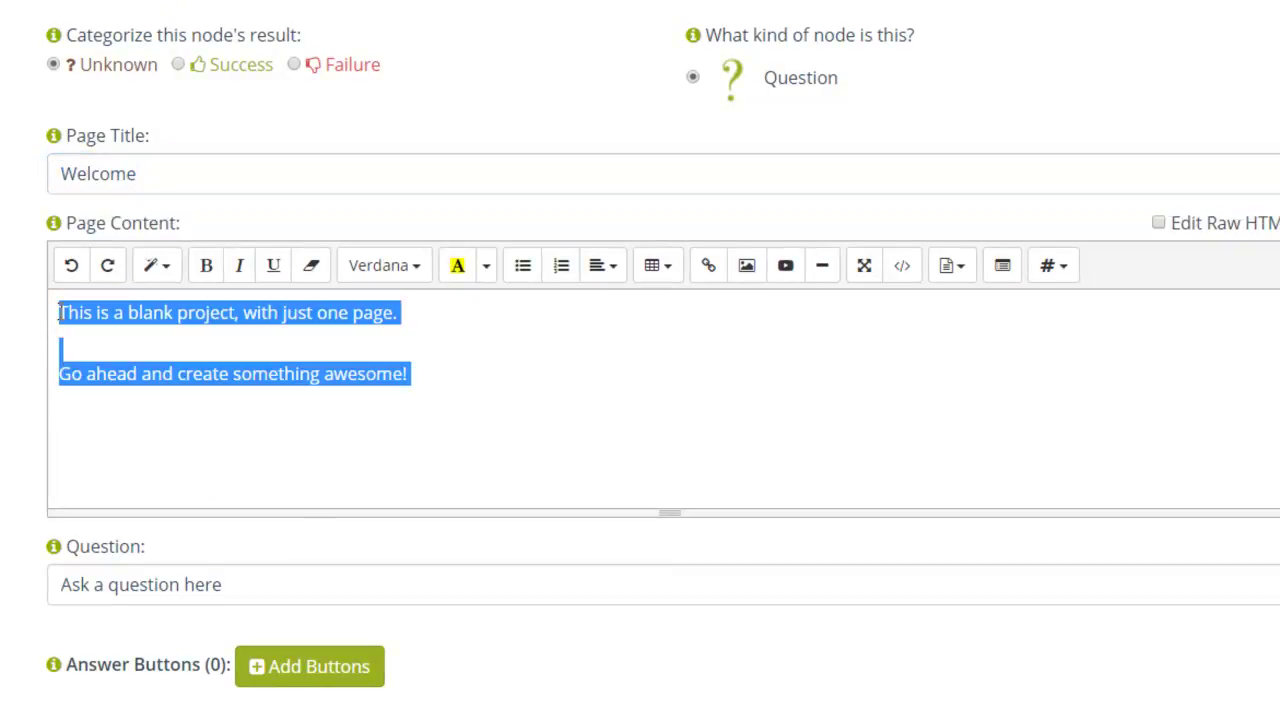
text(Let's decide what to wear today!)
triple_click(58, 586)
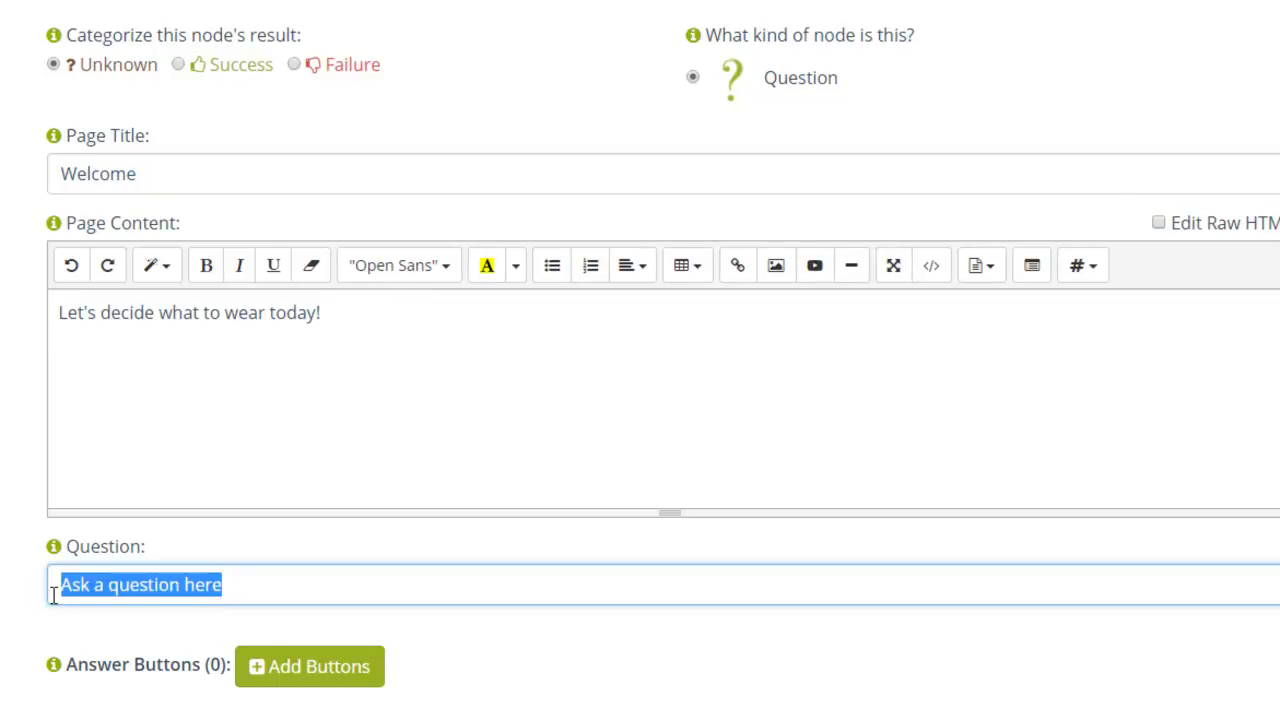
text(Are you going to go to work?)
Step: Add Yes and No answers to node #1 and save it
scroll(1083, 400, down, 3)
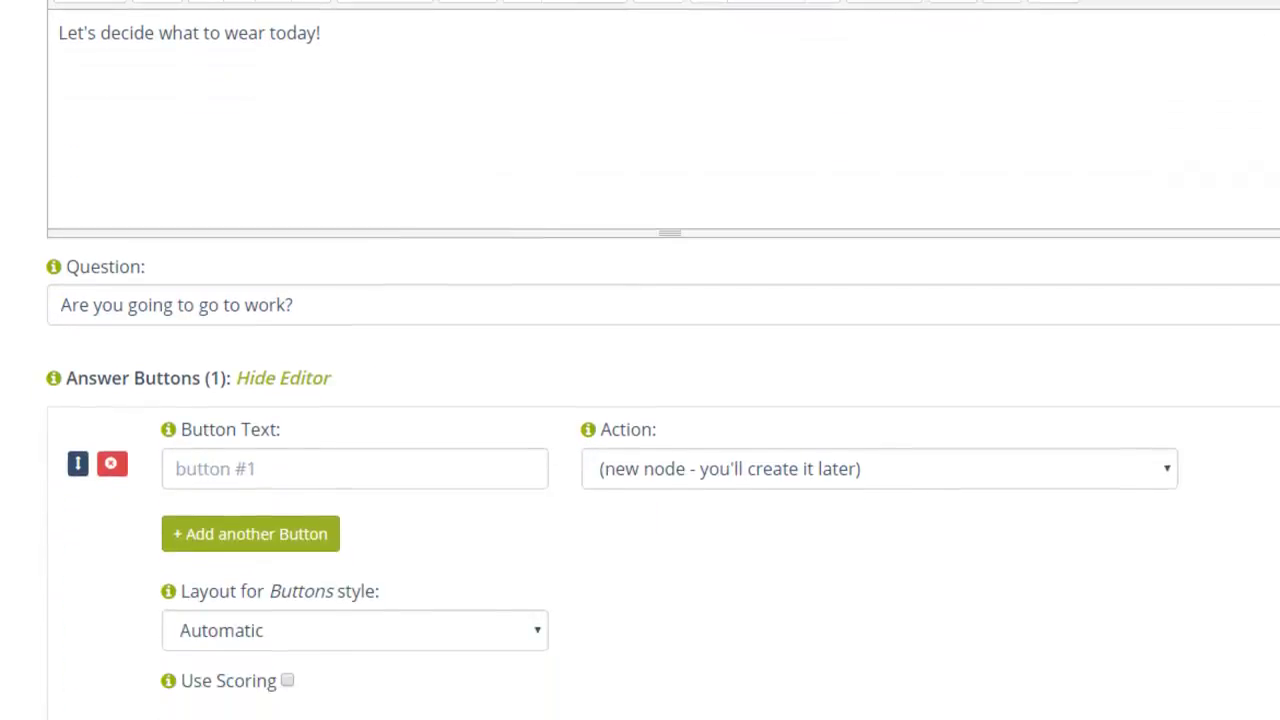
click(191, 466)
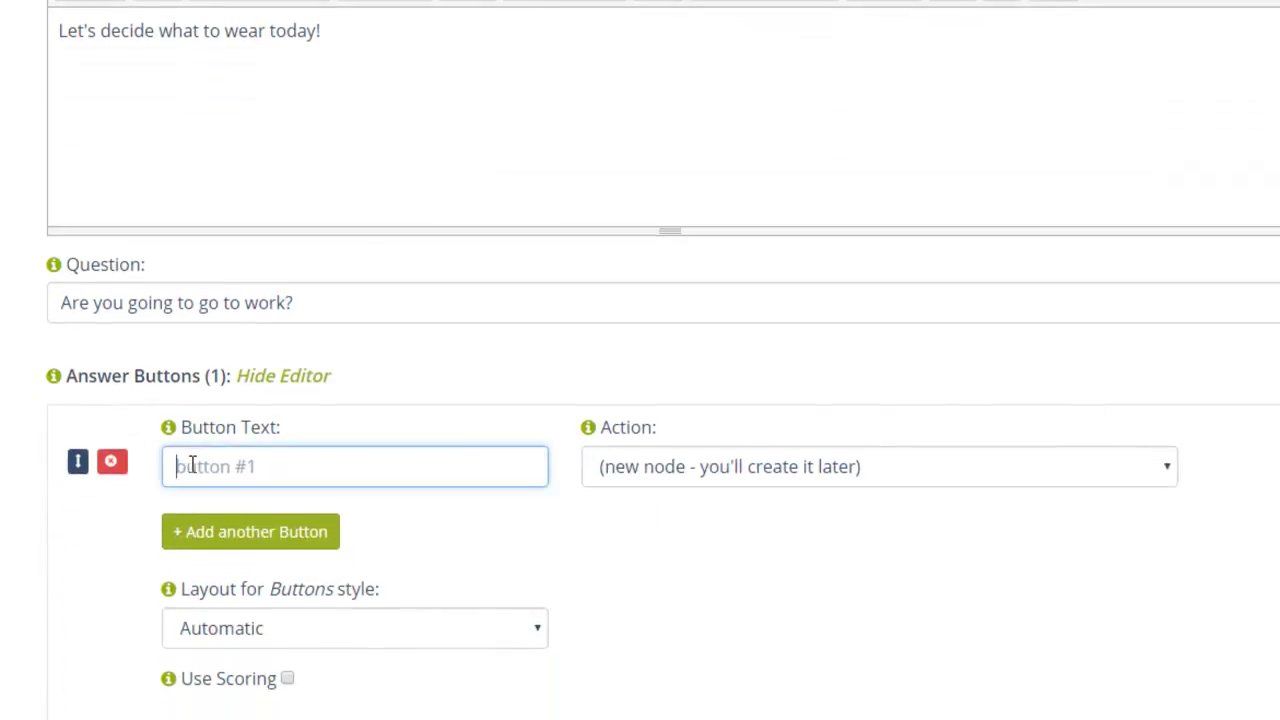
text(Yes)
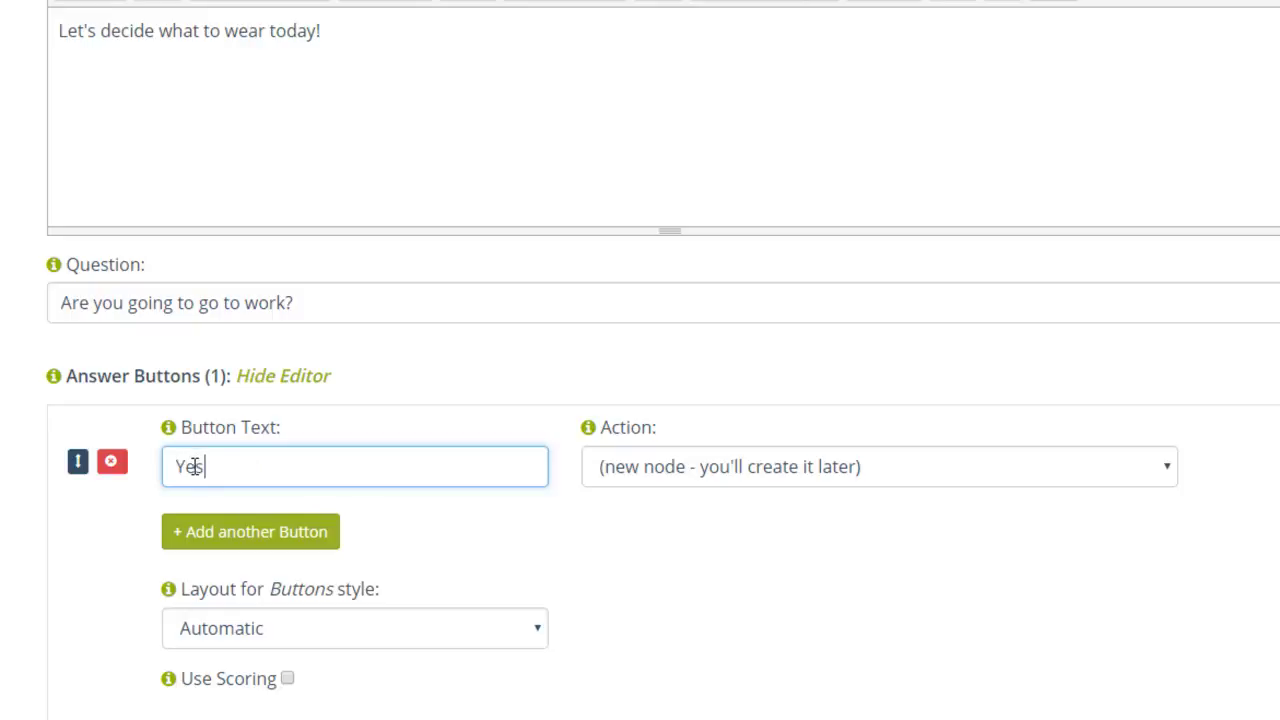
click(228, 540)
click(229, 539)
text(No)
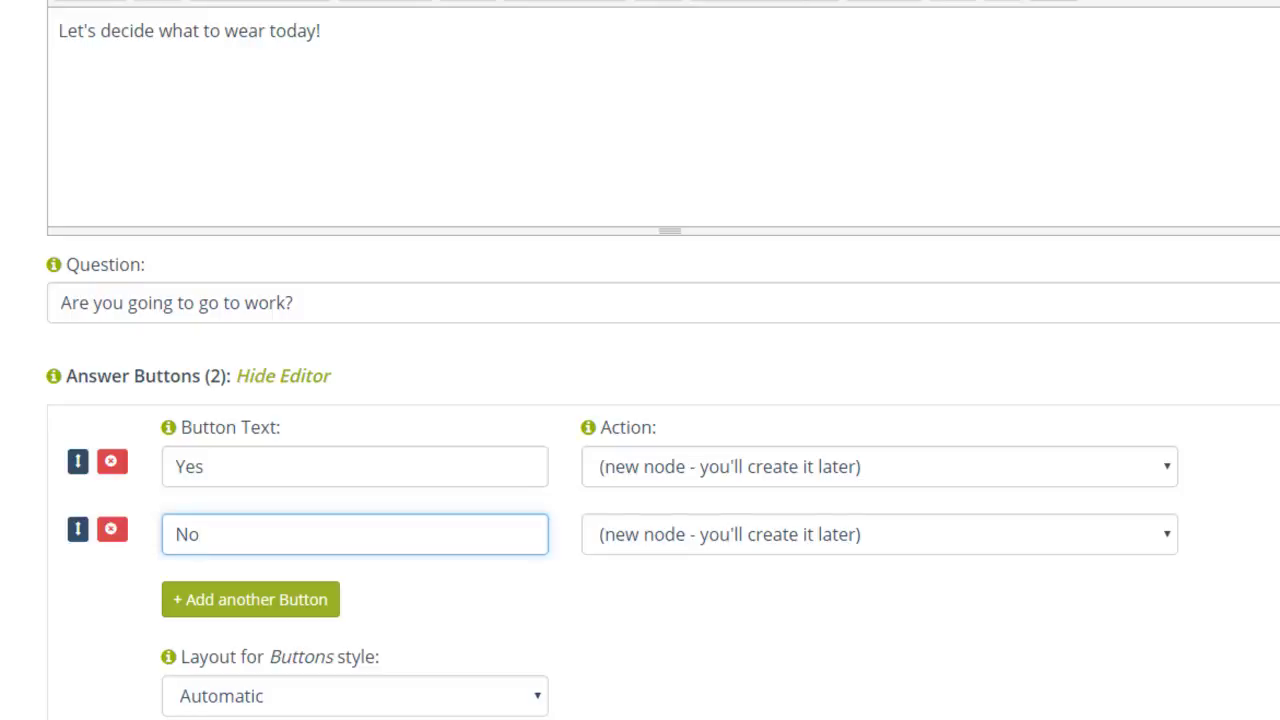
scroll(640, 360, down, 5)
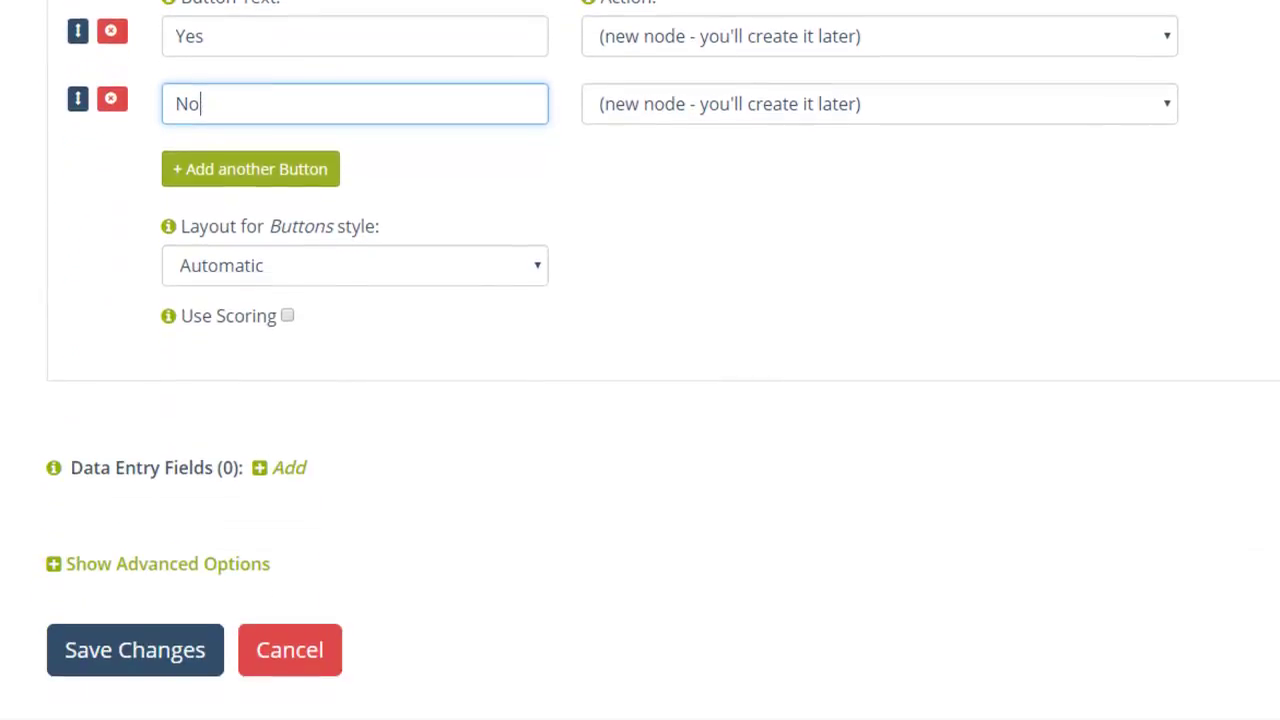
click(150, 662)
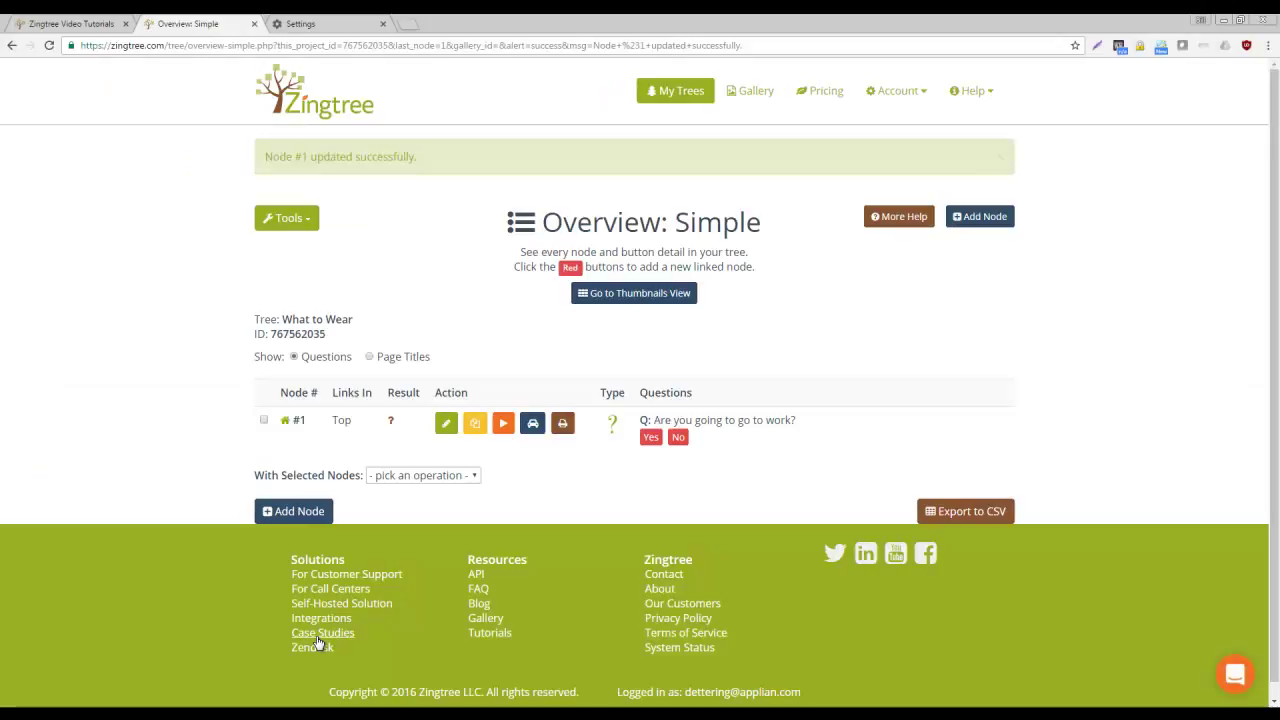
Step: Add final-answer node #2 'Wear Work Clothes' with content 'Wear your normal business casual.'
scroll(318, 642, down, 1)
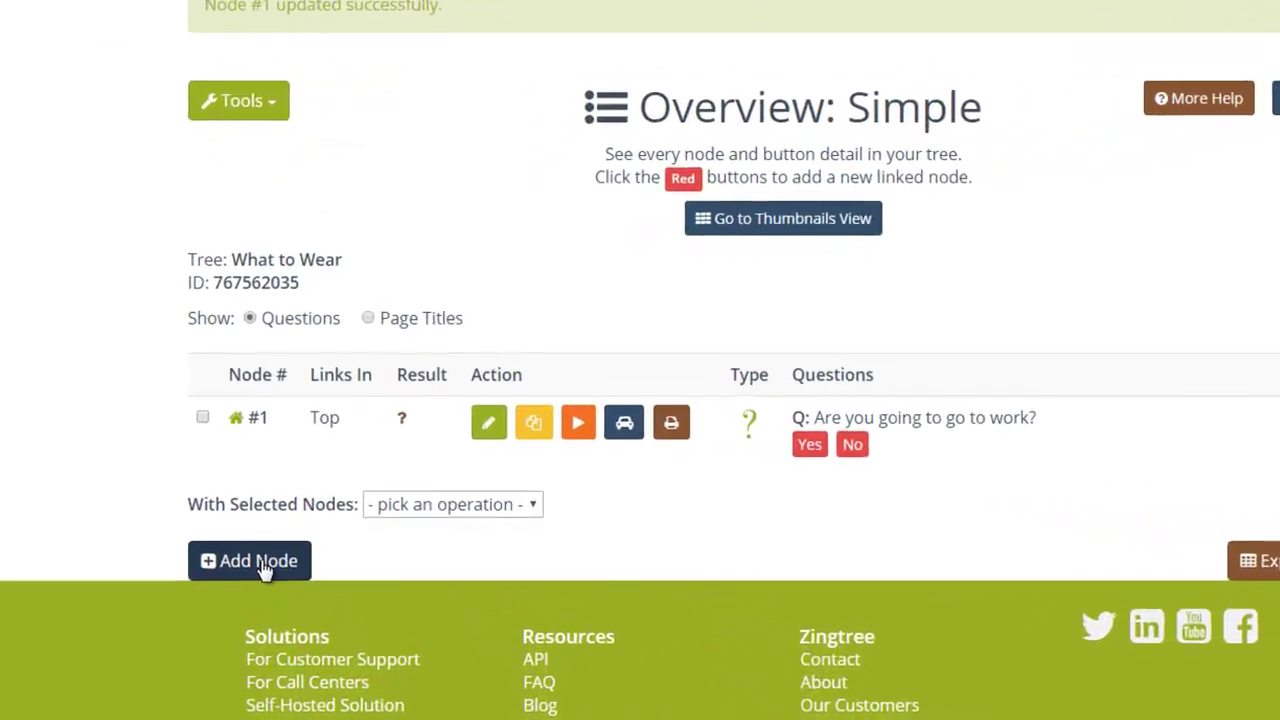
click(240, 587)
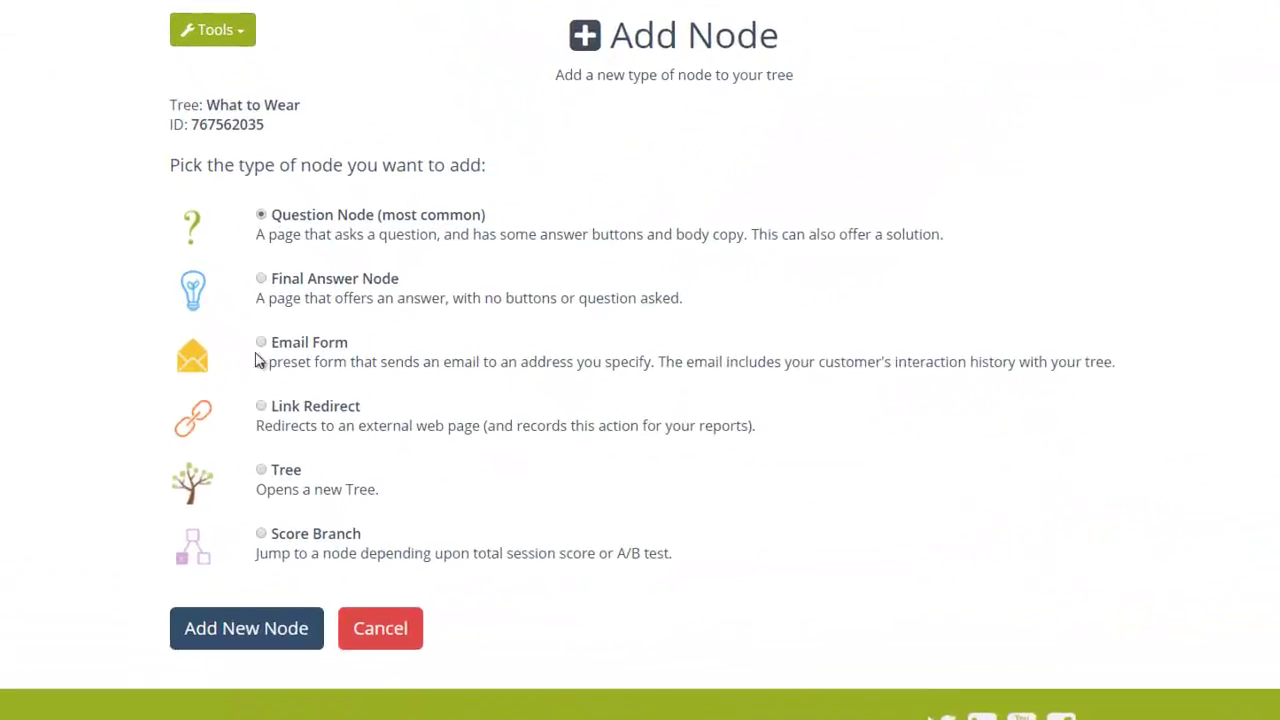
click(199, 219)
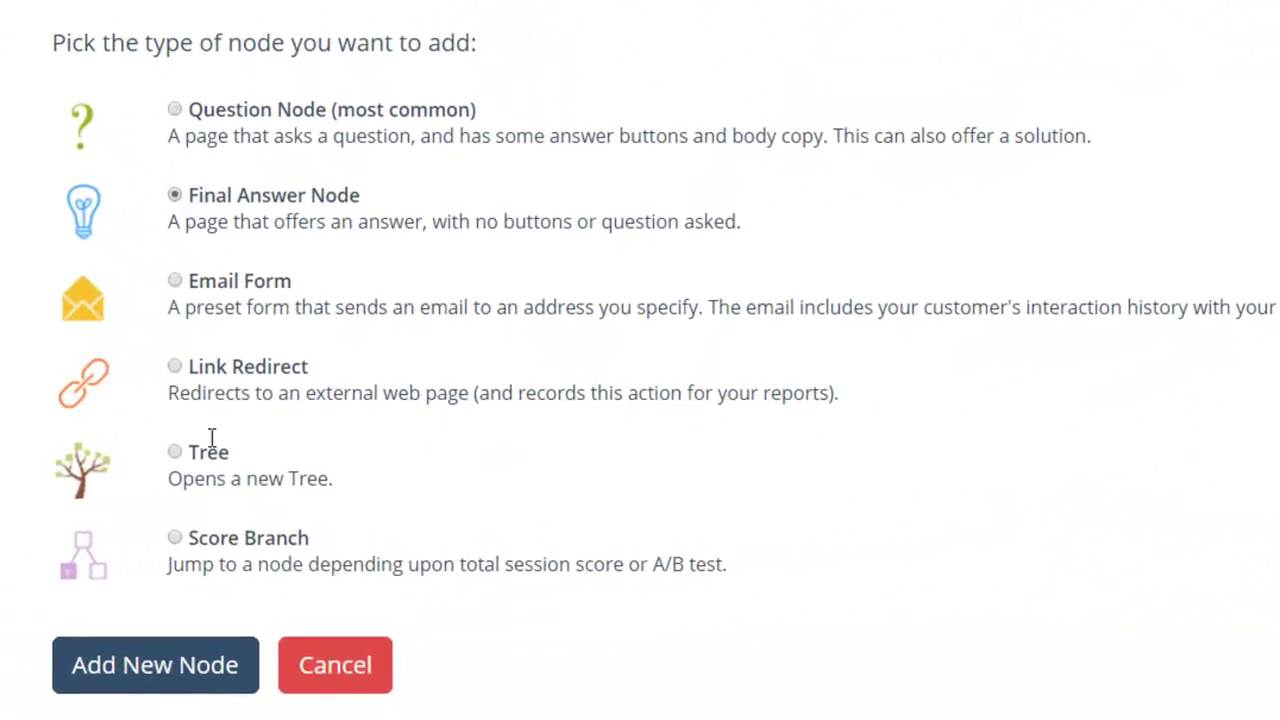
click(157, 672)
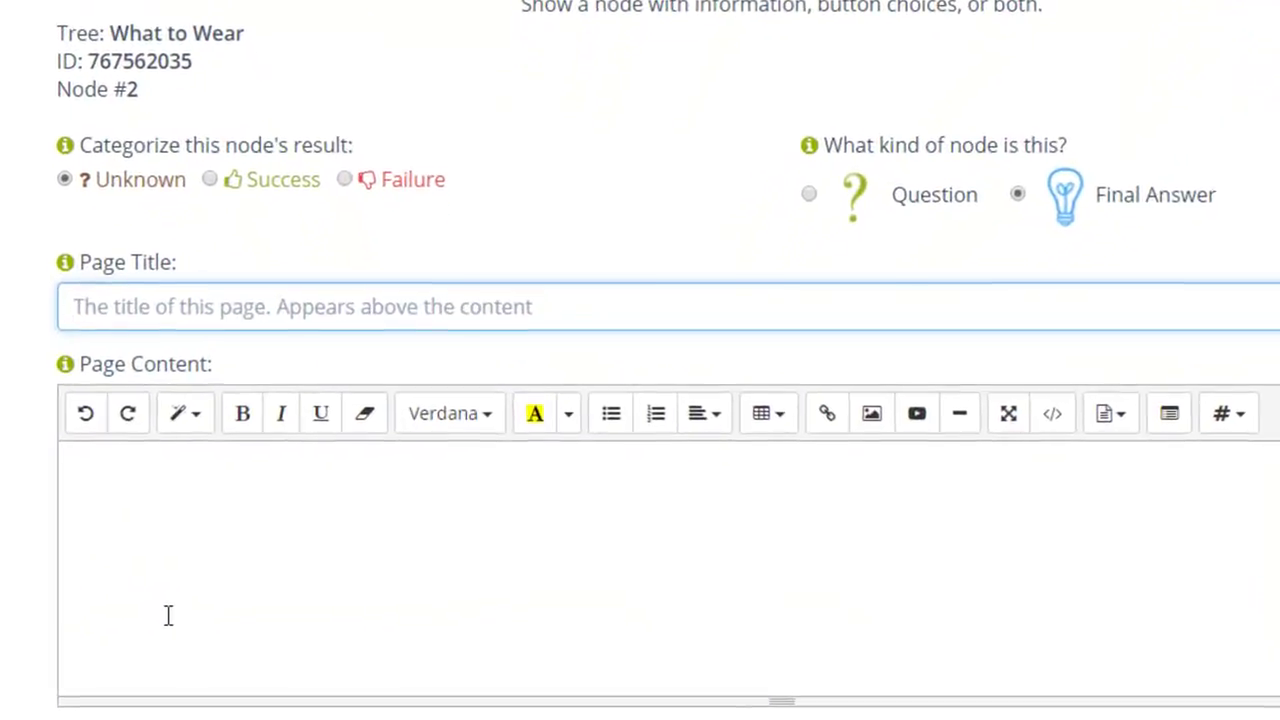
text(Wear Work Clothes)
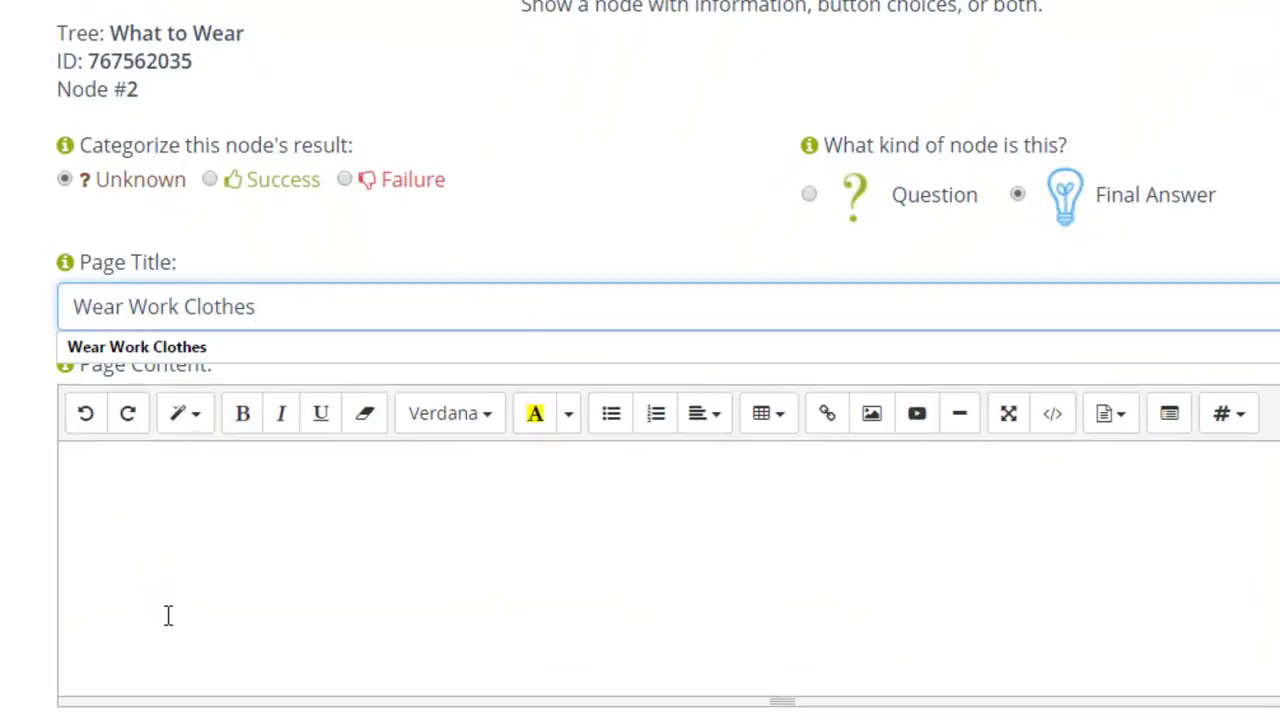
click(168, 615)
text(Wear your normal business casual.)
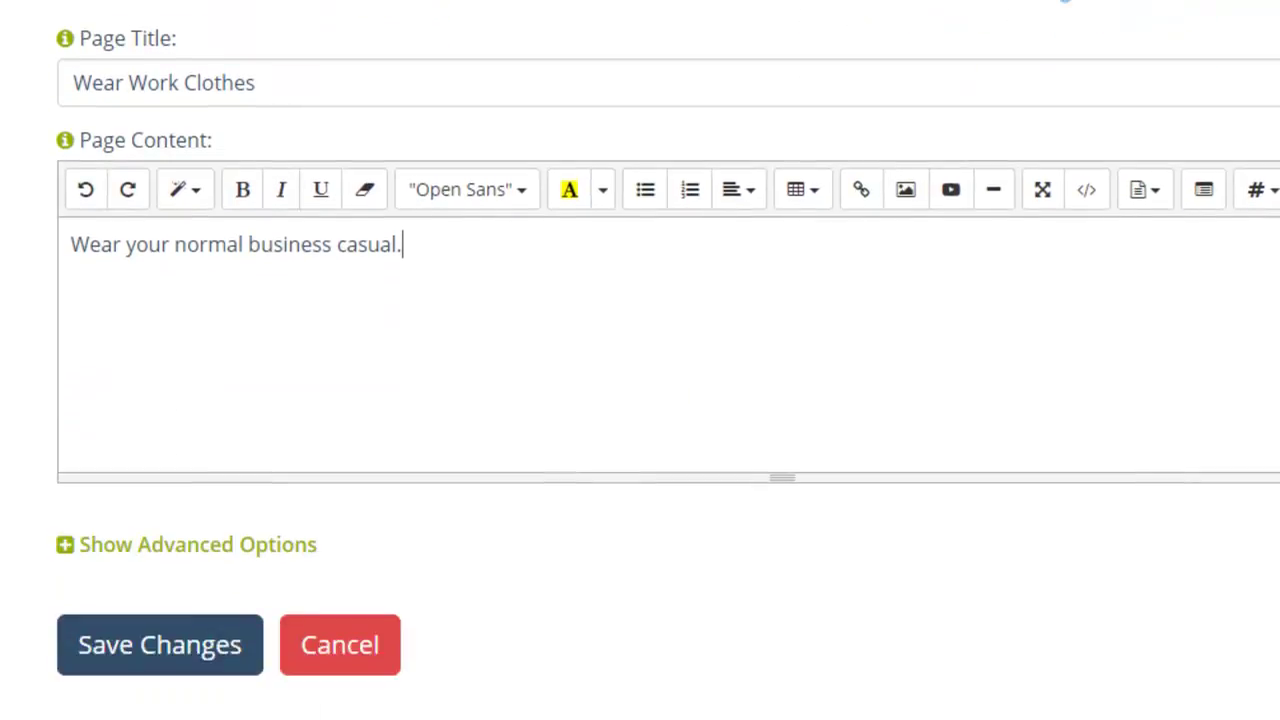
click(249, 659)
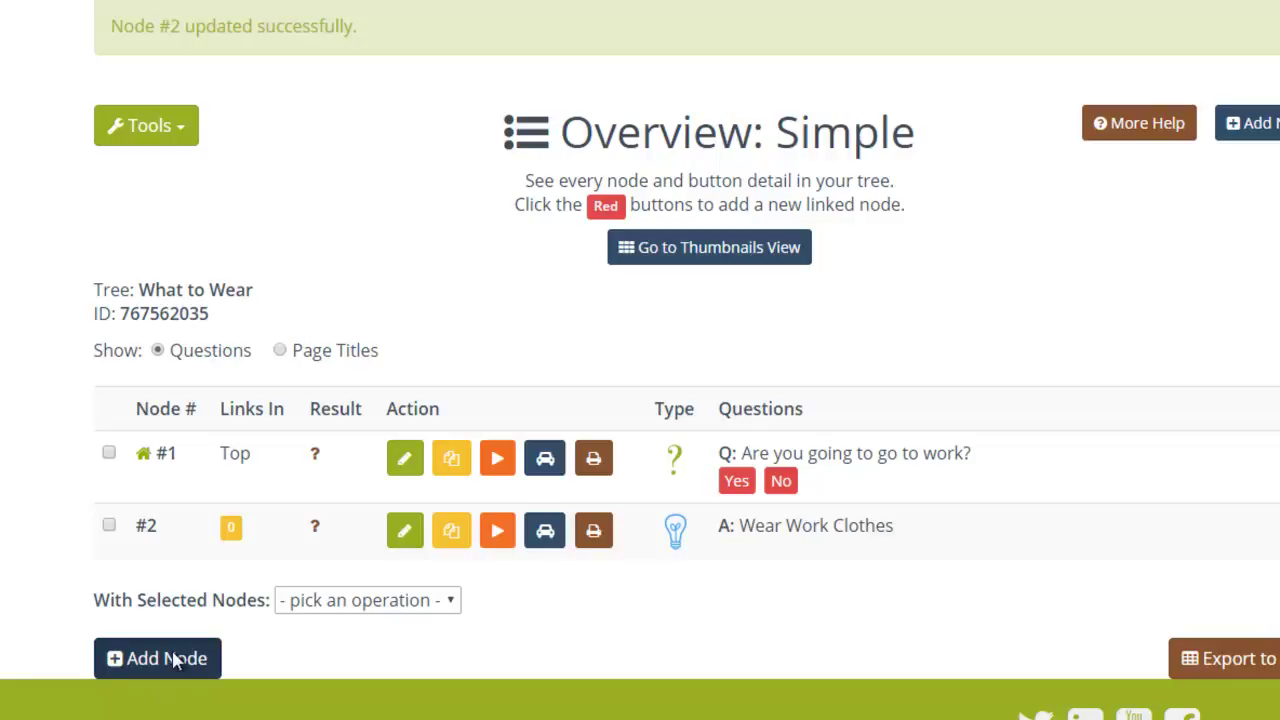
Step: Add a question node titled 'Check the Weather' with pasted intro text, asking 'What's the weather like?'
click(173, 660)
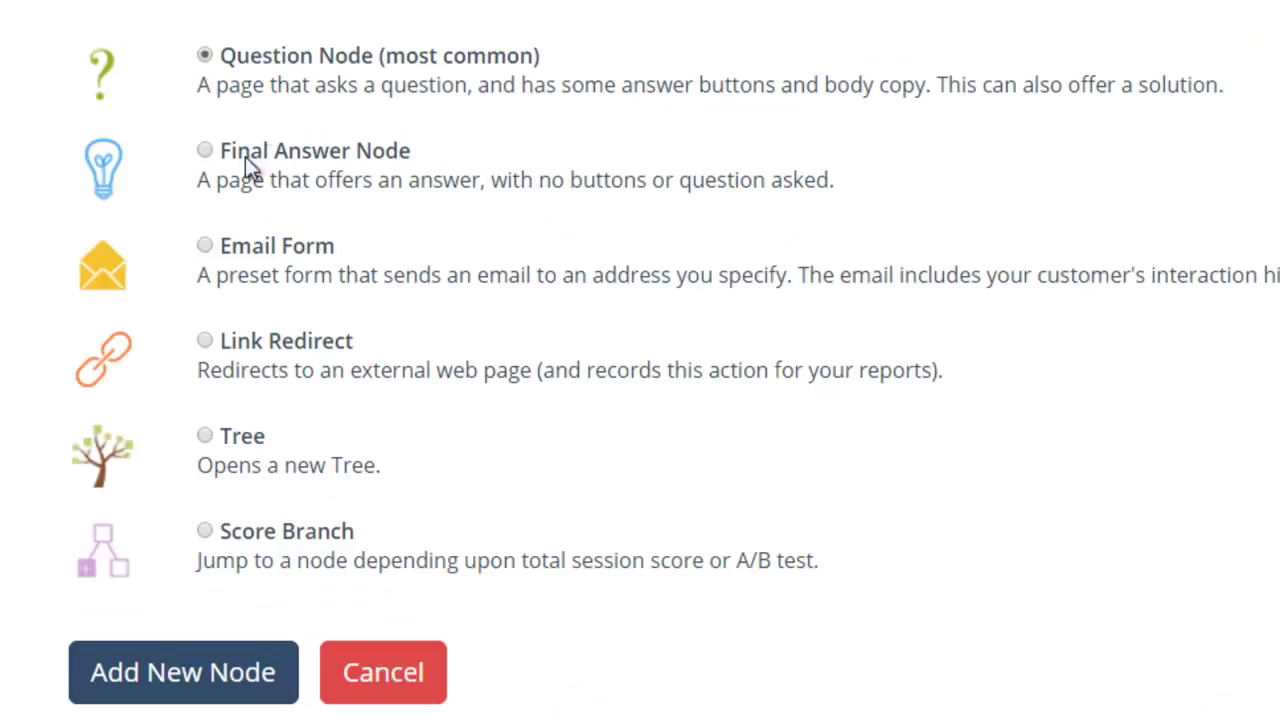
click(212, 679)
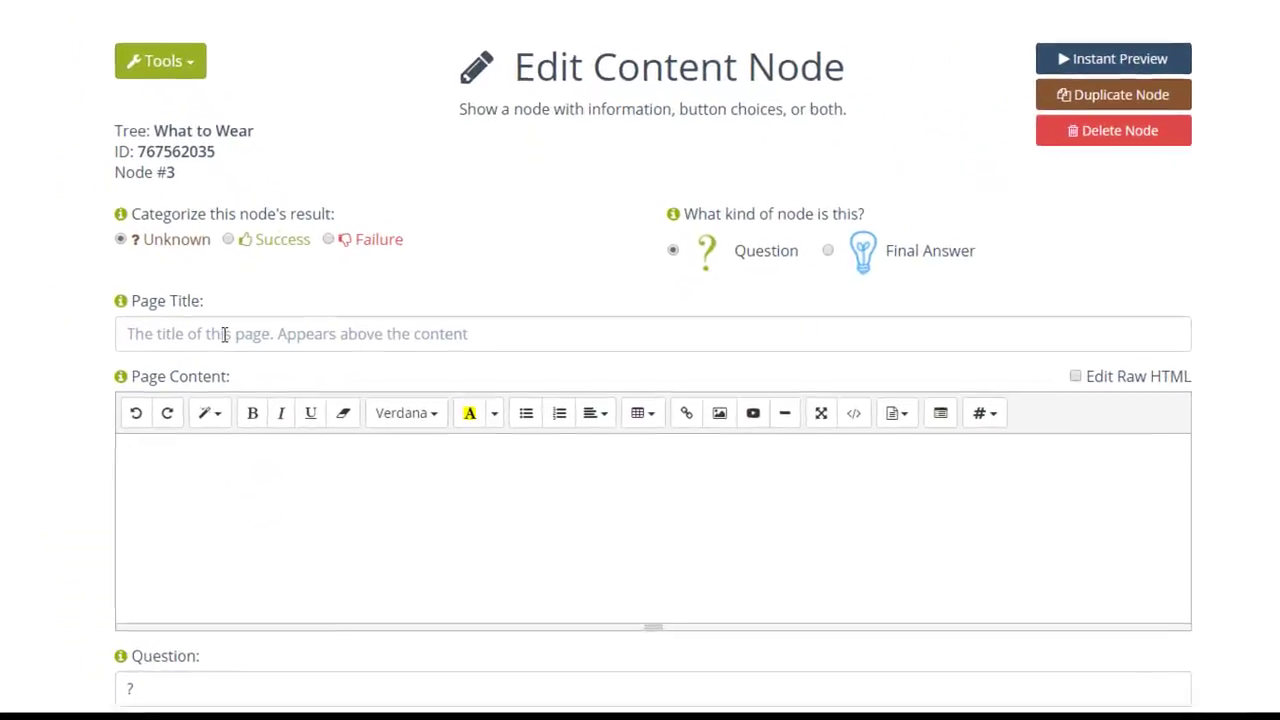
text(Check the Weather)
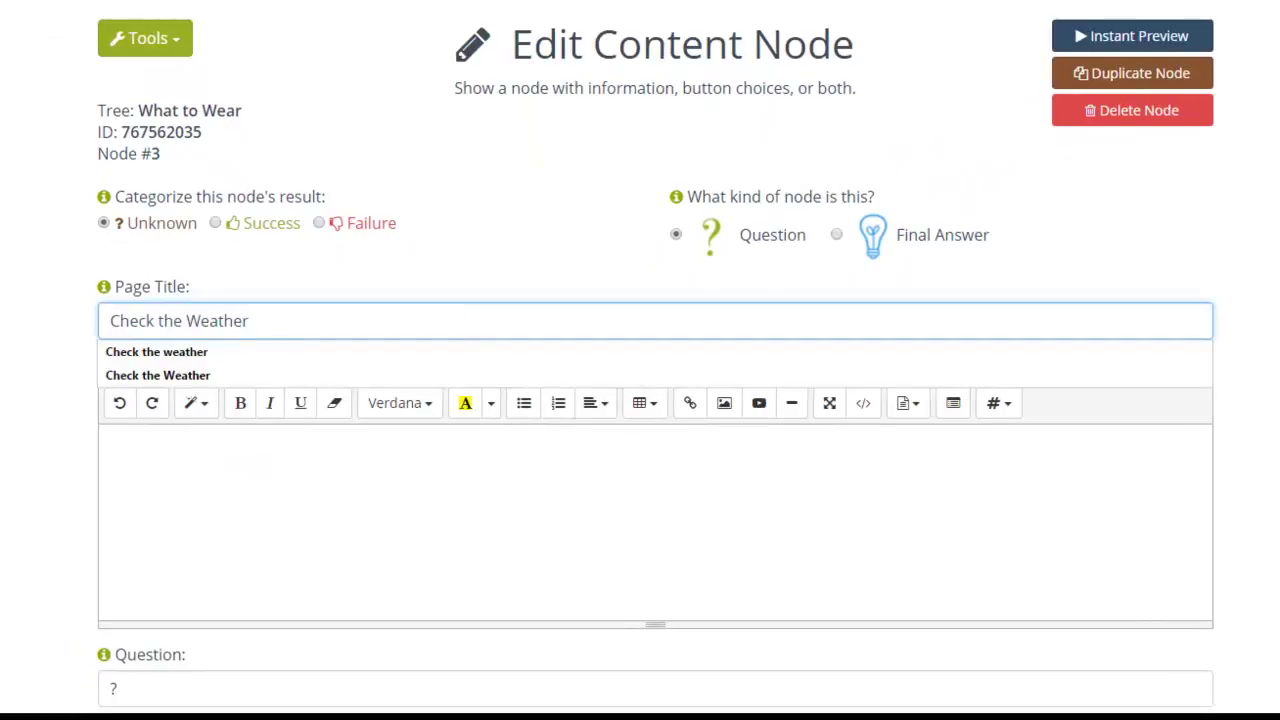
click(150, 450)
text(So you're going to play...)
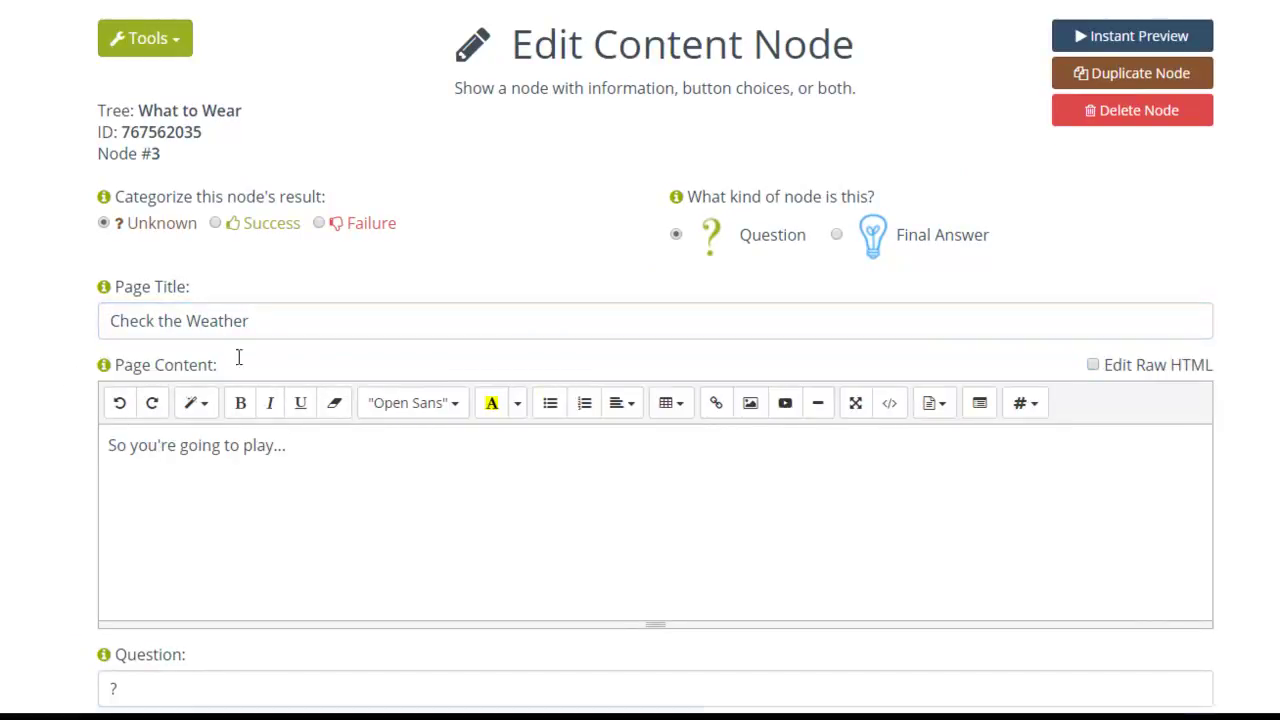
click(126, 688)
text(What's the weather like?)
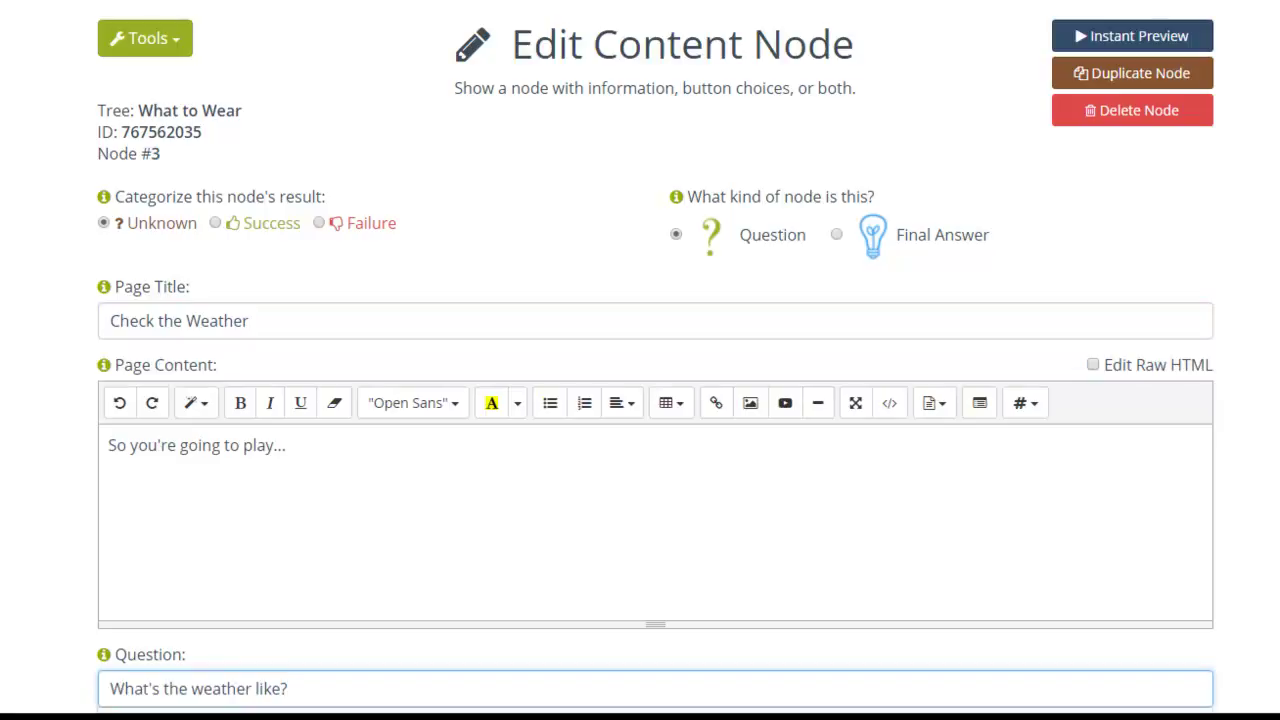
Step: Give the weather question Hot, Cold and Rainy answers and save the node
scroll(340, 368, down, 5)
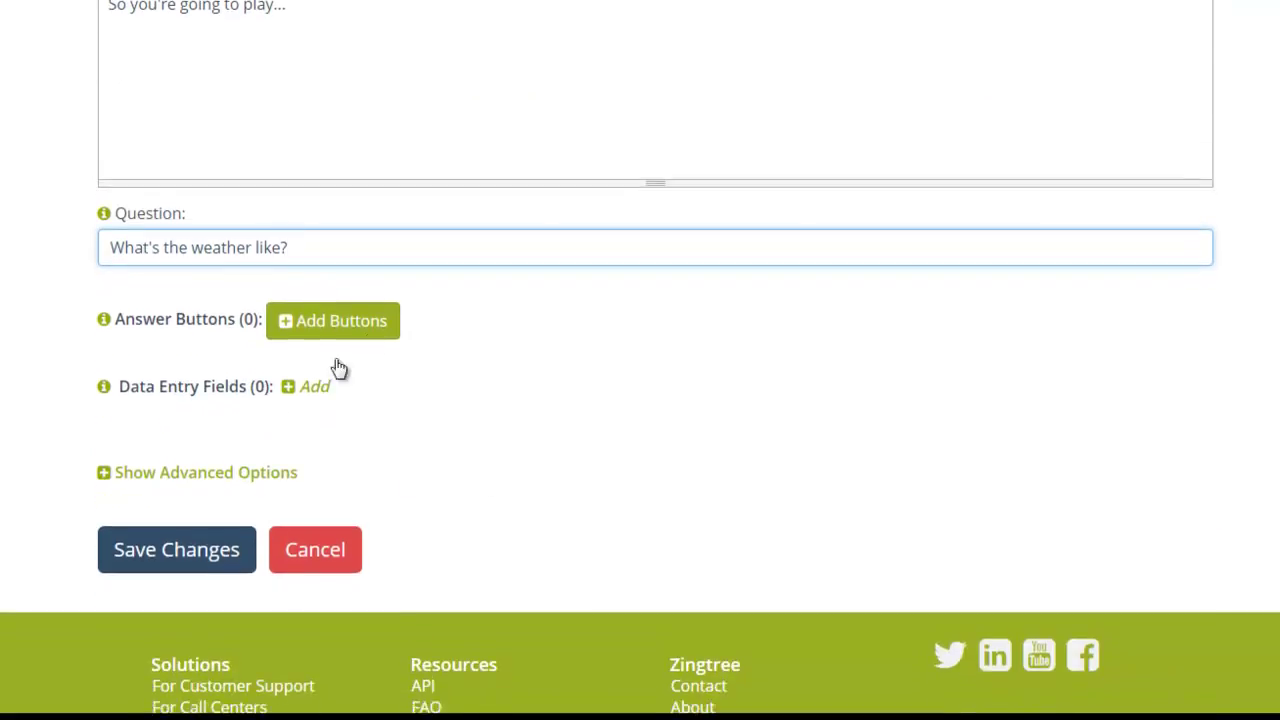
click(357, 332)
click(271, 397)
text(Hot)
click(274, 451)
click(276, 455)
text(Cold)
click(285, 513)
click(285, 513)
text(Rainy)
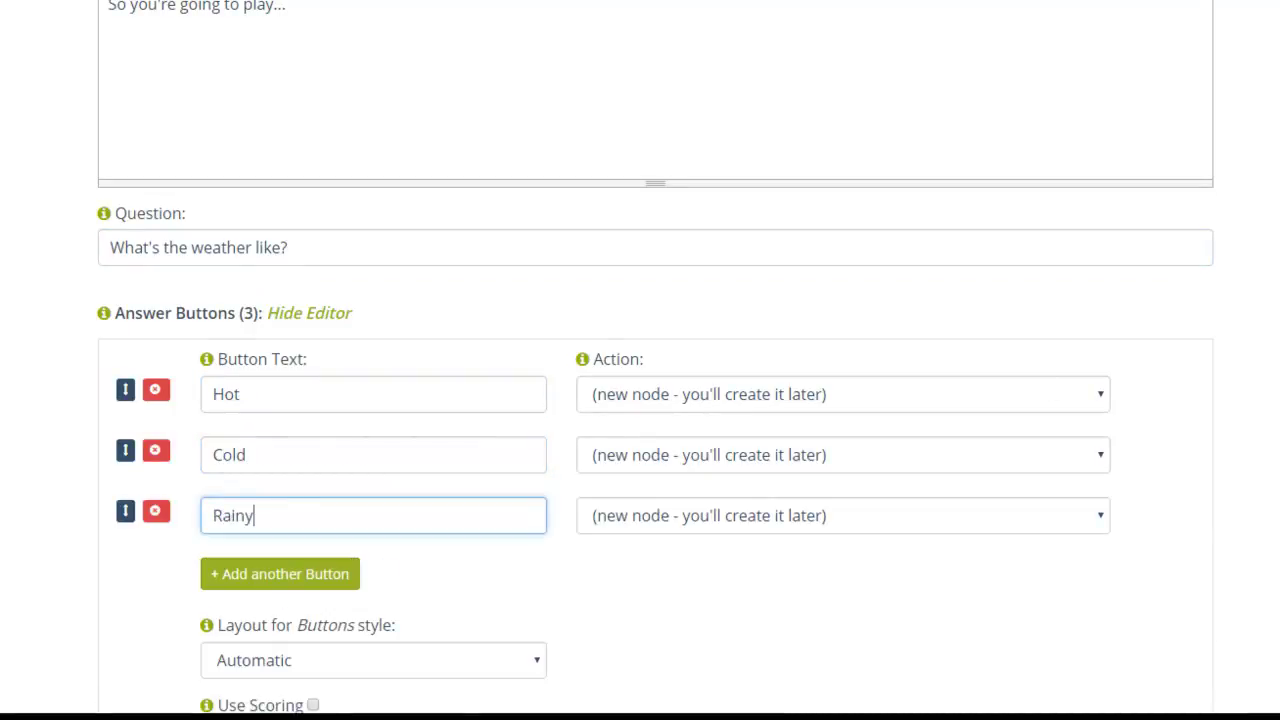
scroll(640, 357, down, 5)
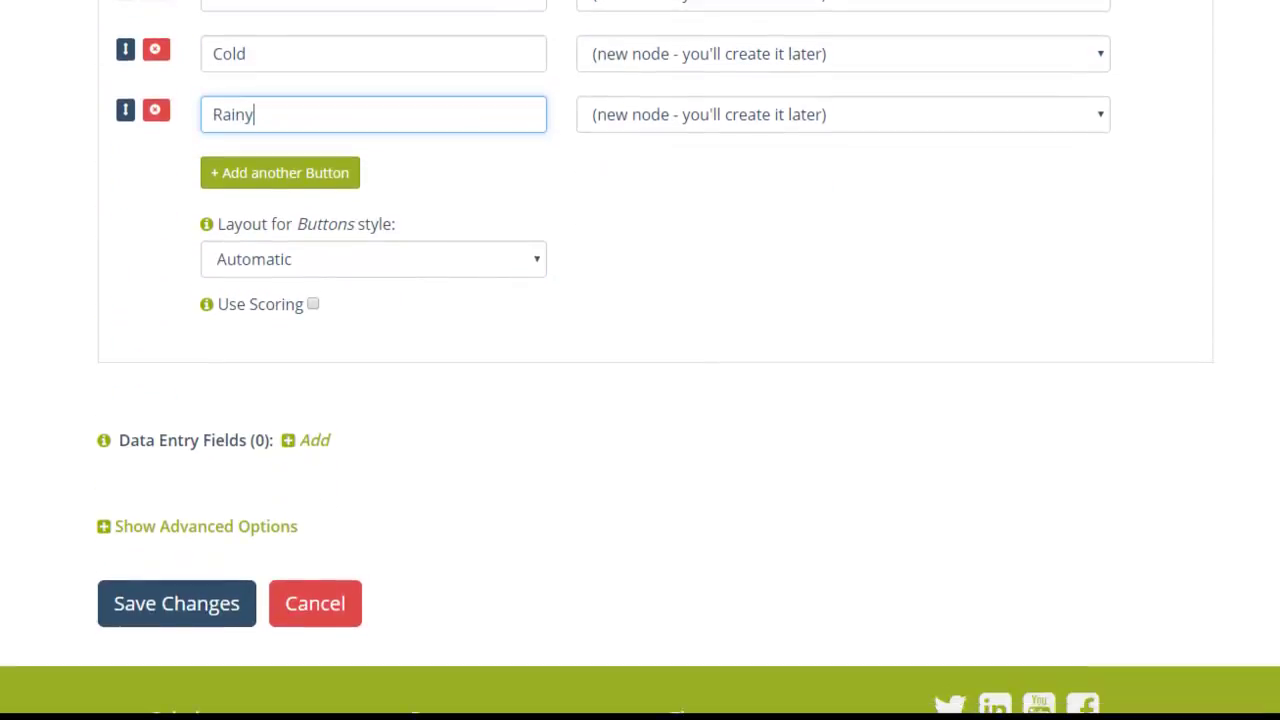
click(200, 609)
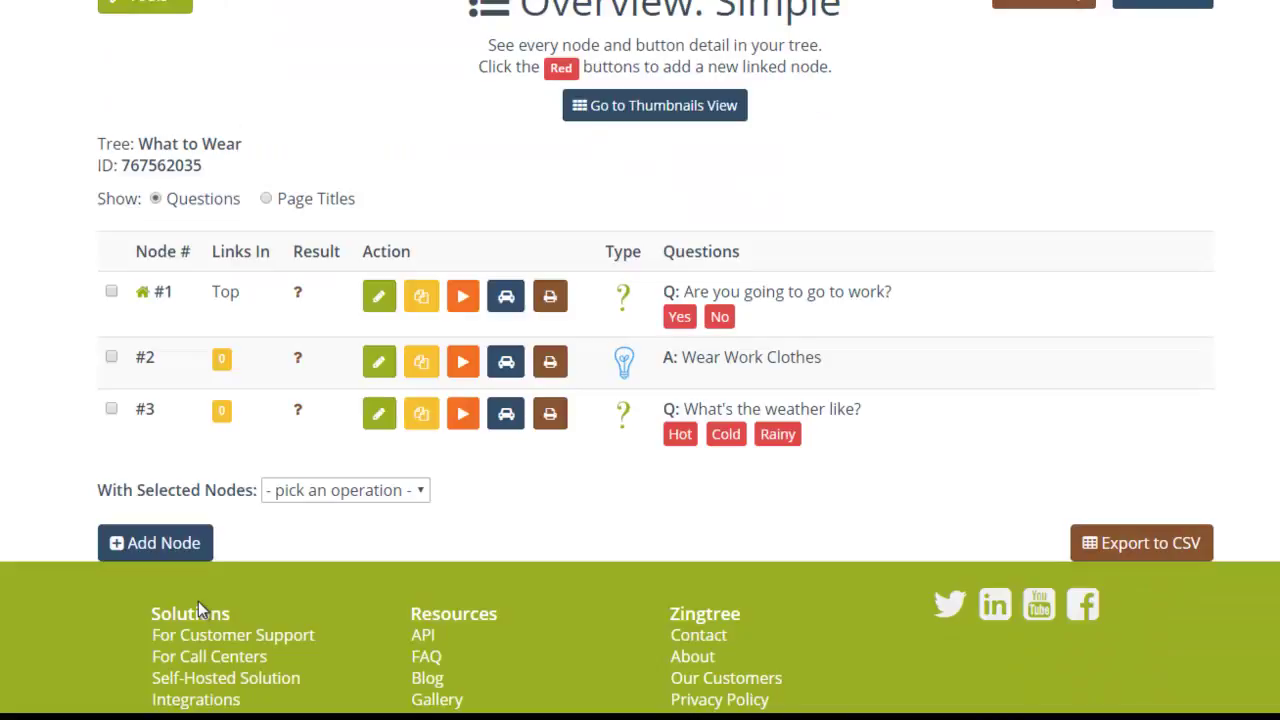
Step: Add final-answer node 'Wear Hot Weather Clothes' saying 'Wear shorts and T-Shirt'
click(186, 543)
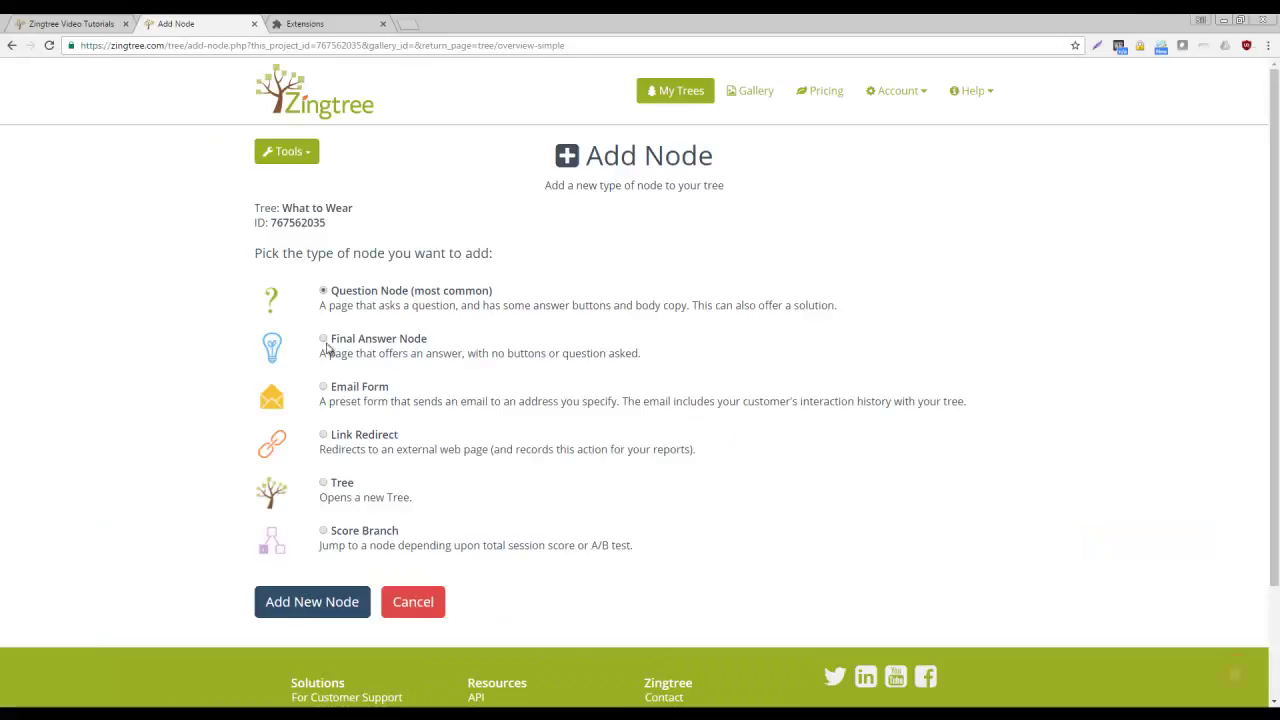
click(325, 343)
click(337, 601)
click(349, 441)
key(Down)
key(Return)
text(Wear shorts and T-Shirt)
scroll(689, 431, down, 3)
click(309, 594)
Step: Add final-answer node 'Wear Cold Weather Clothes' saying 'Wear a sweater and long pants.'
click(301, 627)
click(324, 336)
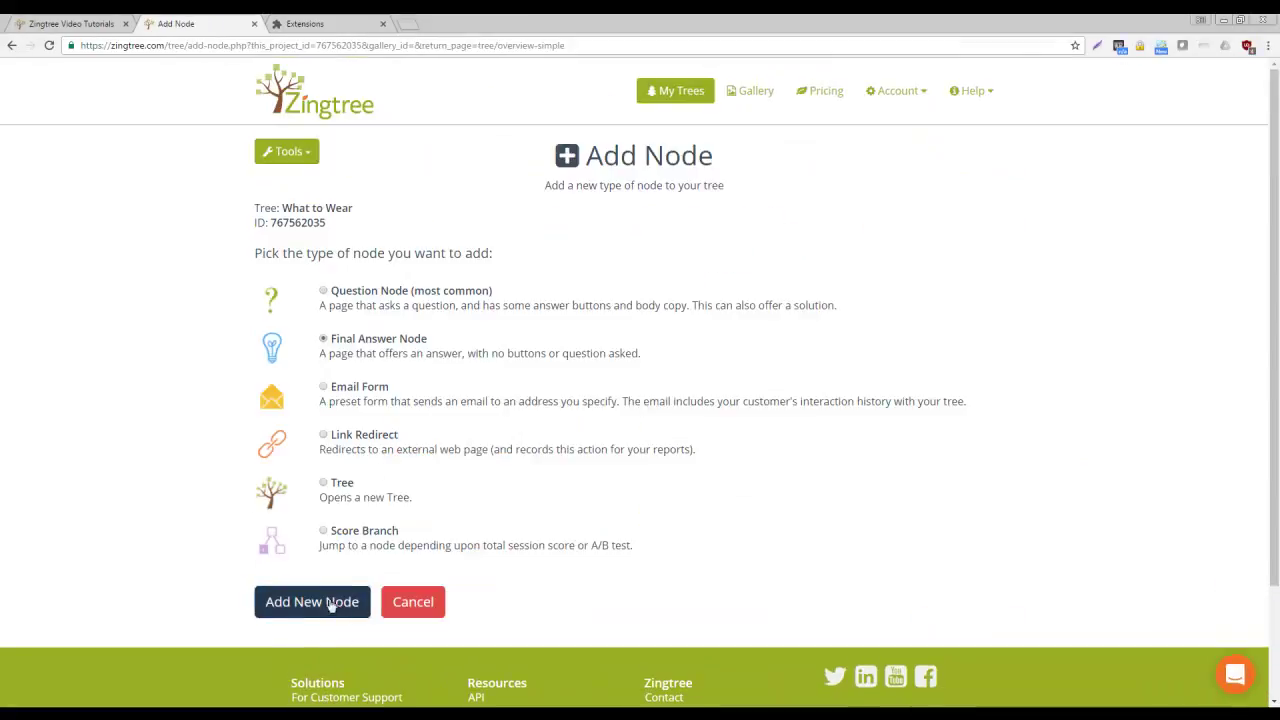
click(338, 603)
text(Wear Cold Weather Clothes)
click(289, 520)
text(Wear a sweater and long pants.)
scroll(538, 565, down, 2)
click(310, 617)
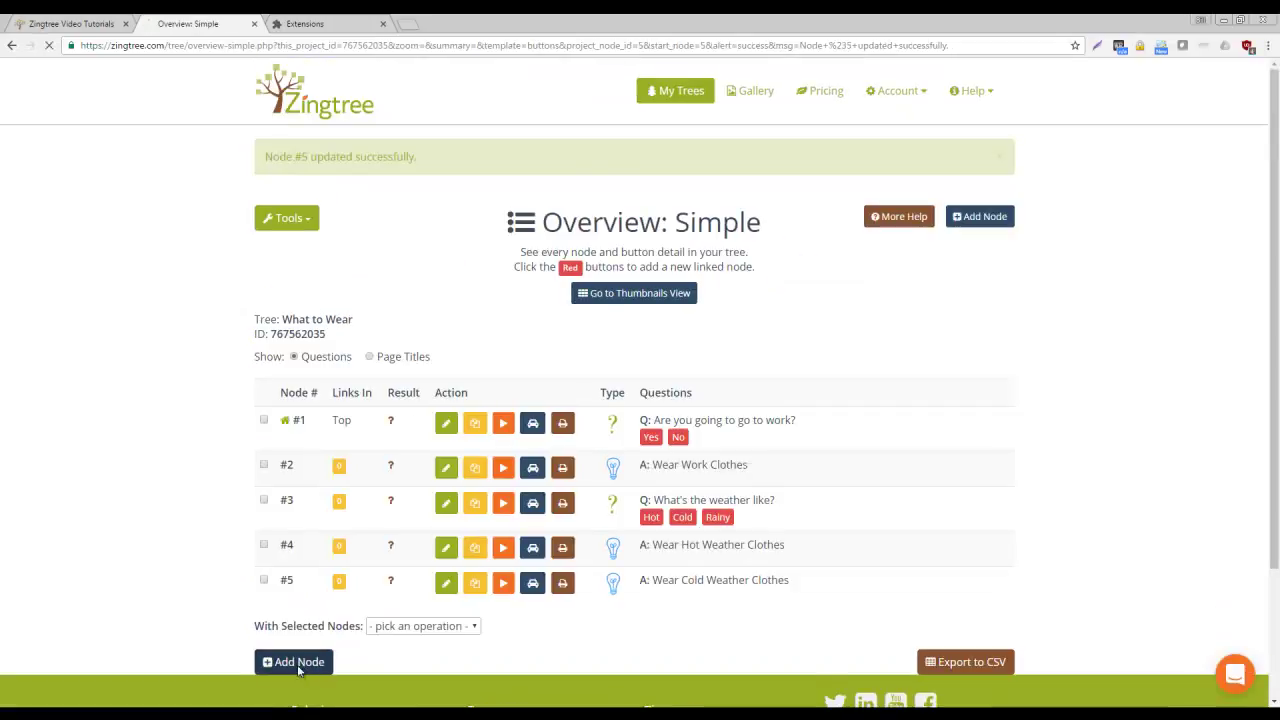
Step: Add final-answer node 'Wear Rainy Day Clothes' saying 'Wear a rain jacket or bring an umbrella.'
click(294, 660)
click(323, 338)
click(325, 603)
click(323, 439)
text(Wear Rainy Day Clothes)
click(306, 534)
text(Wear a rain jacket or bring an umbrella.)
scroll(307, 536, down, 2)
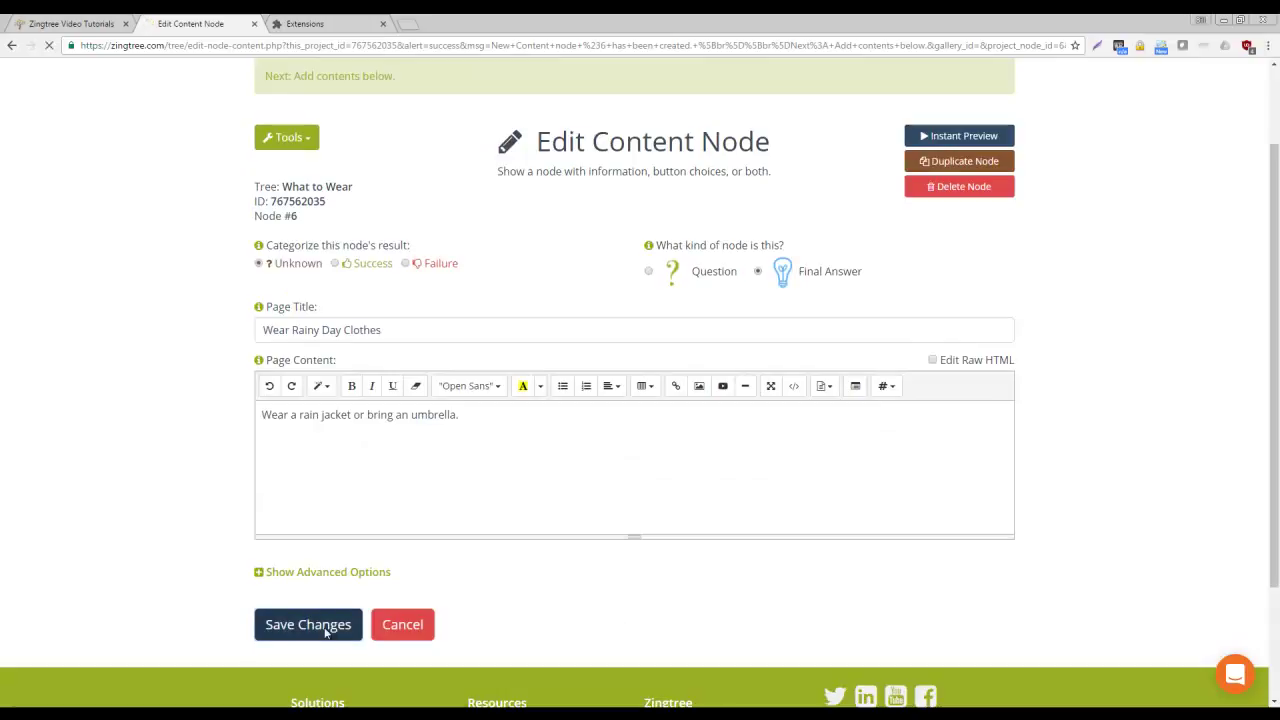
click(320, 624)
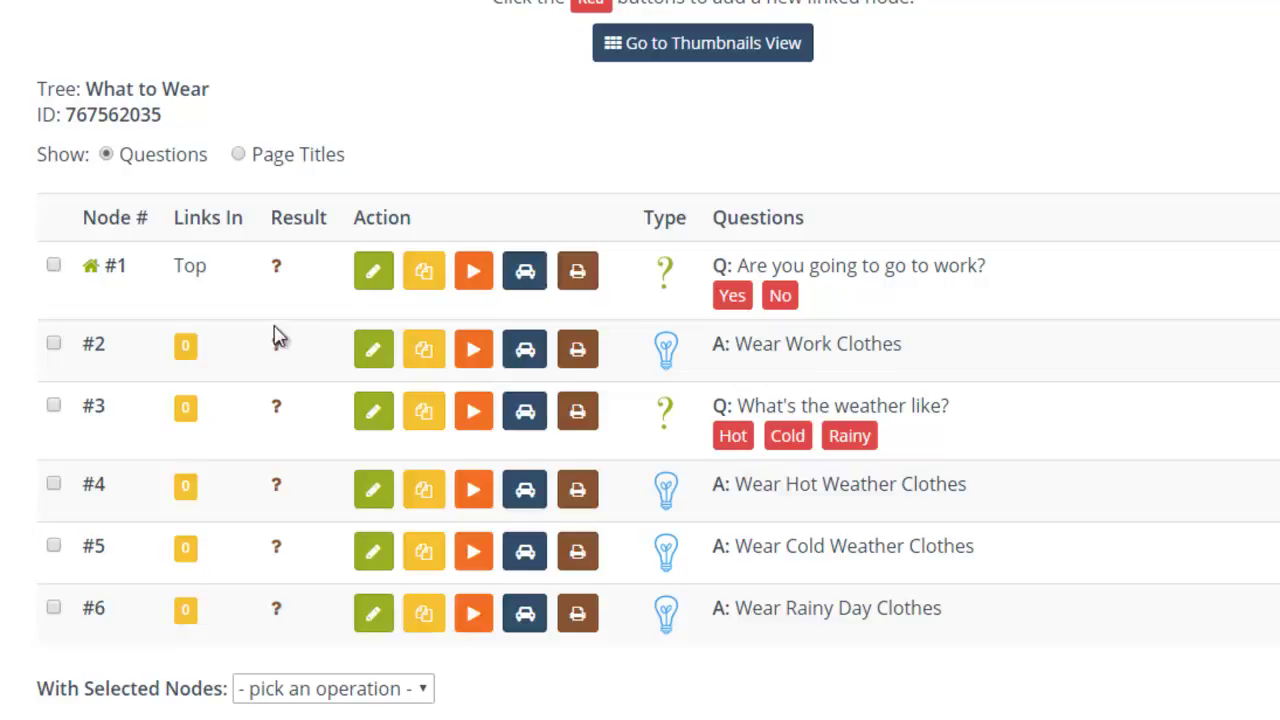
Step: In node #1's answer buttons, point Yes to #2 Wear Work Clothes and No to #3 Check the Weather
click(374, 276)
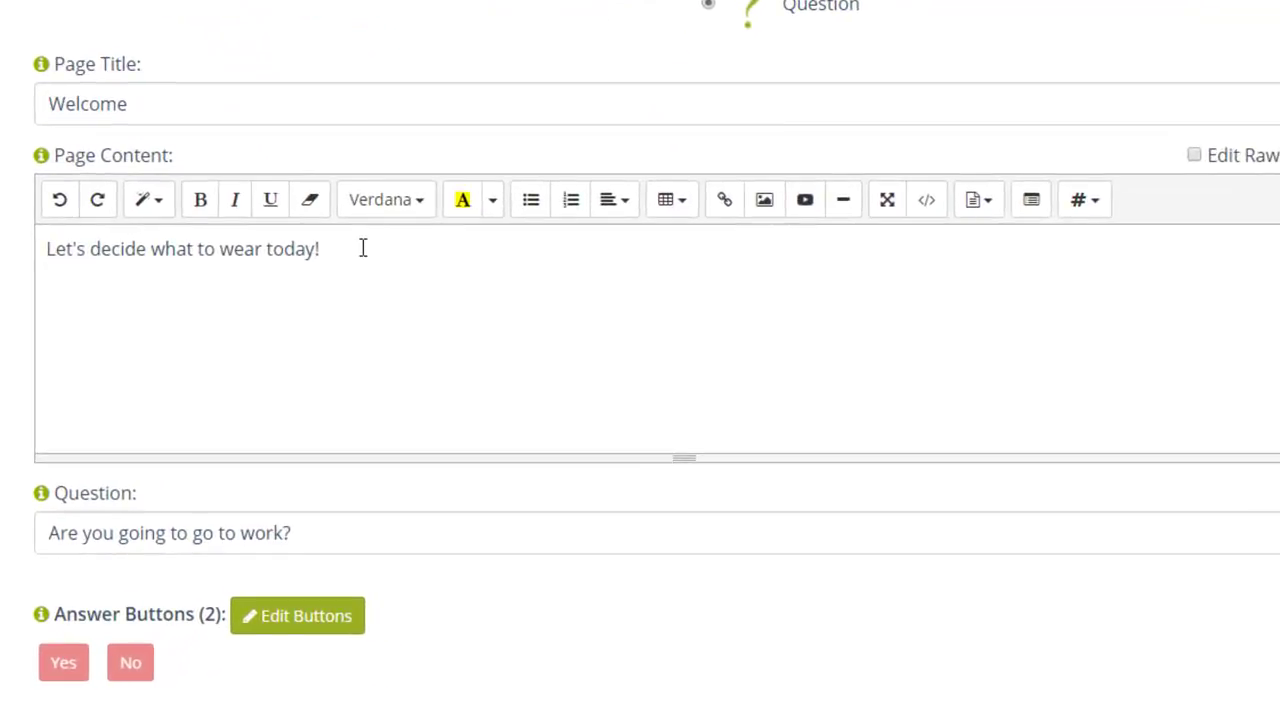
click(286, 617)
scroll(640, 400, down, 5)
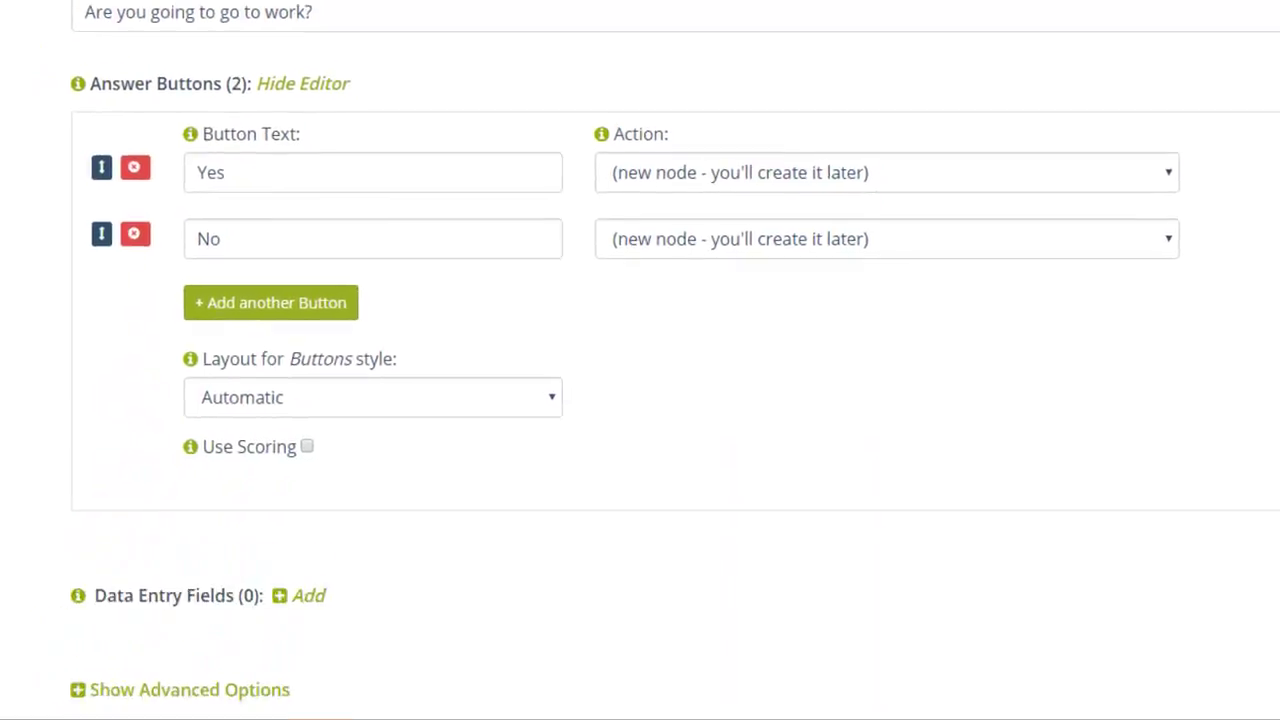
click(880, 185)
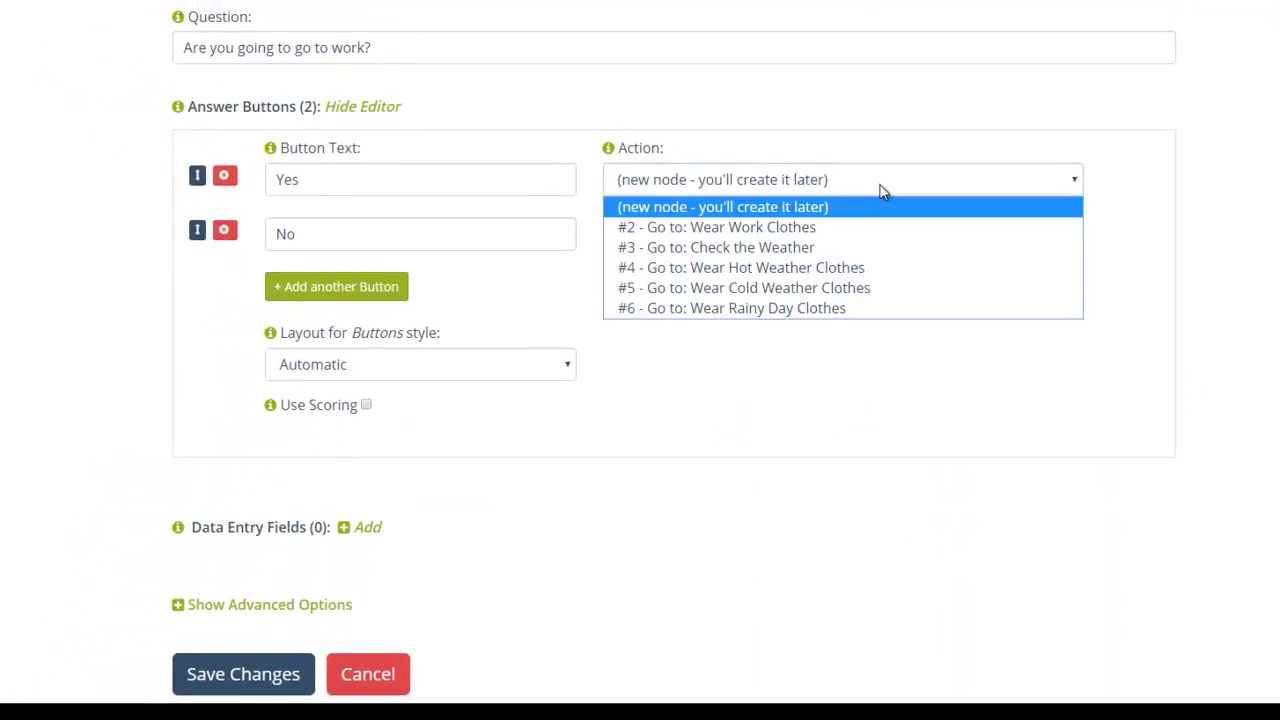
click(848, 232)
click(882, 242)
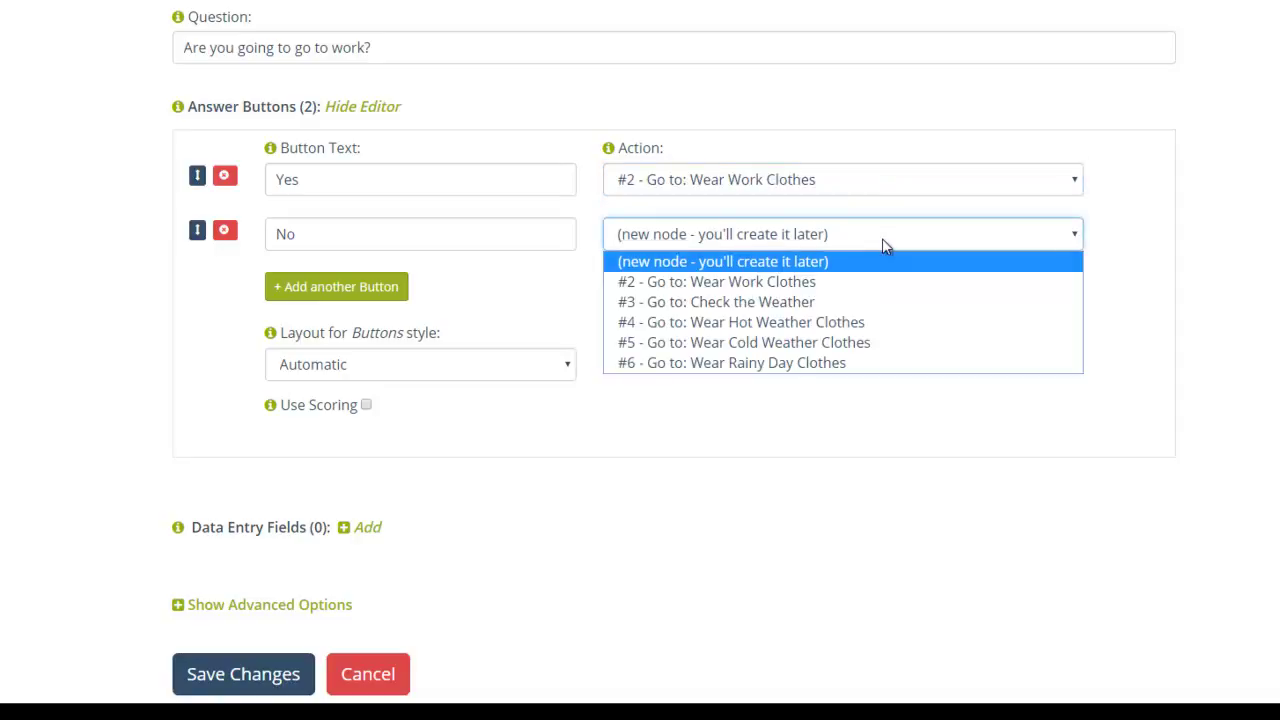
click(838, 304)
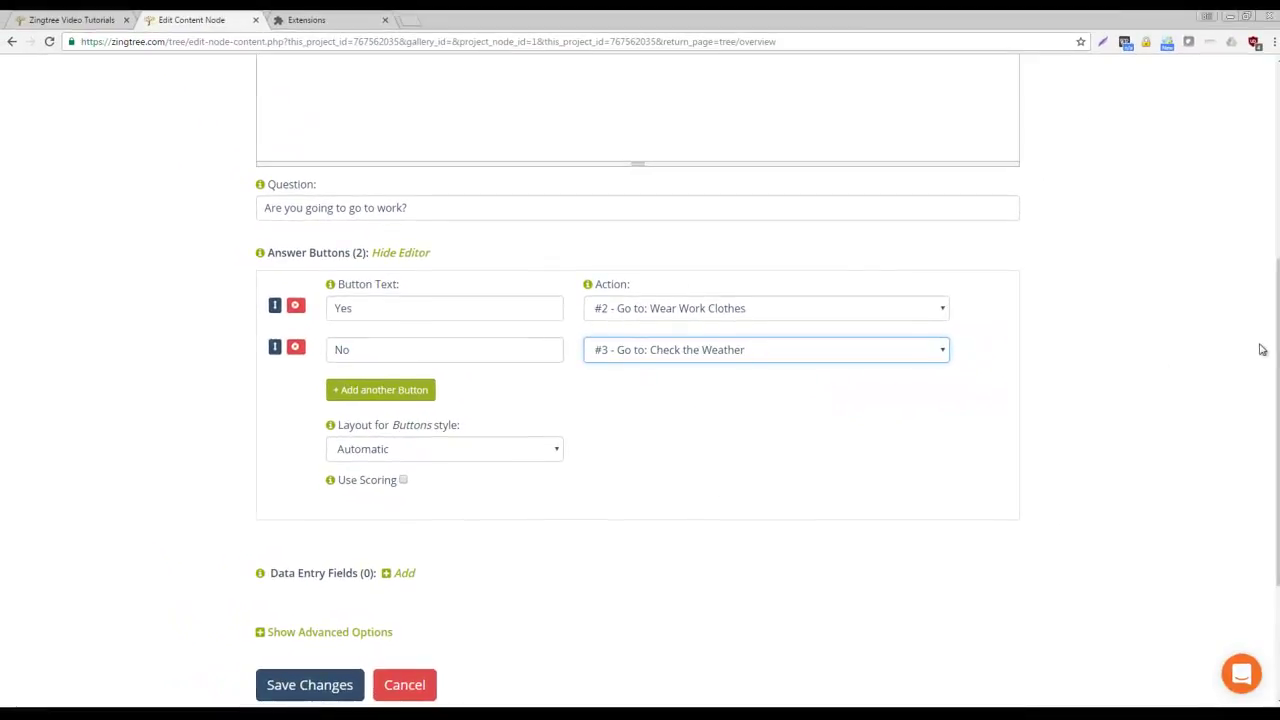
Step: Check node #1 in Instant Preview, then close the preview and scroll back down
scroll(1262, 349, up, 4)
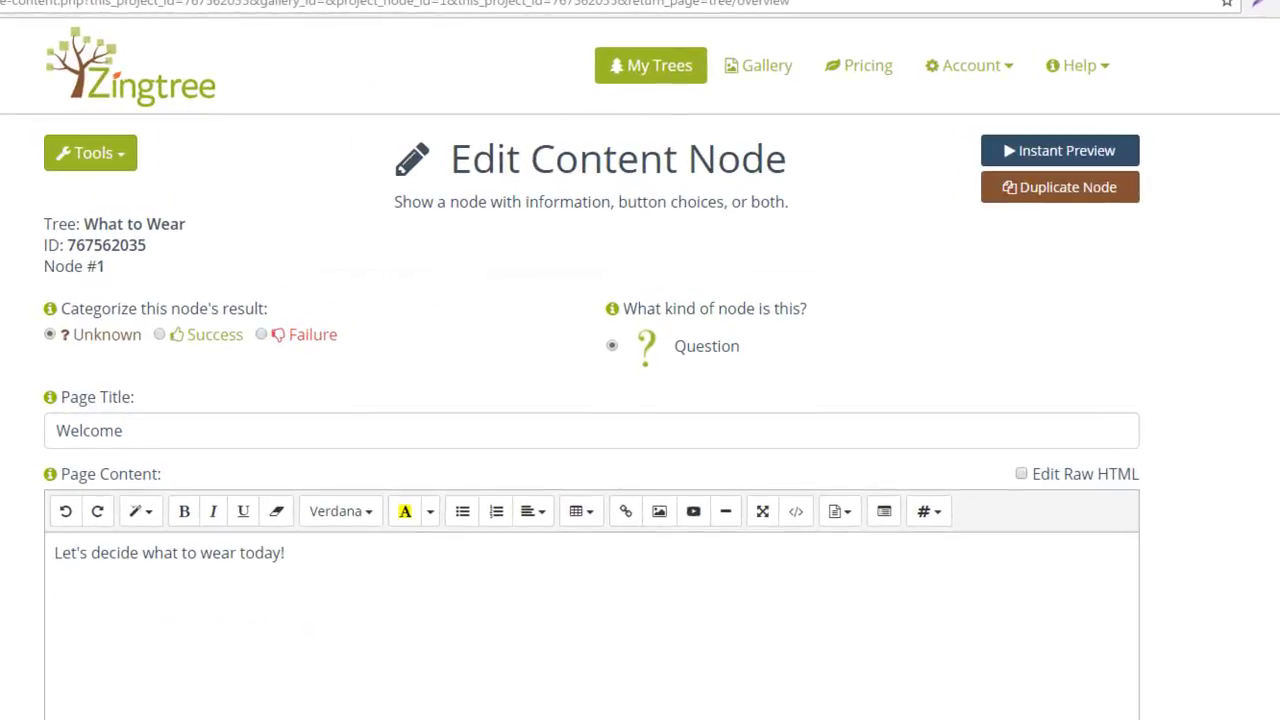
click(1066, 150)
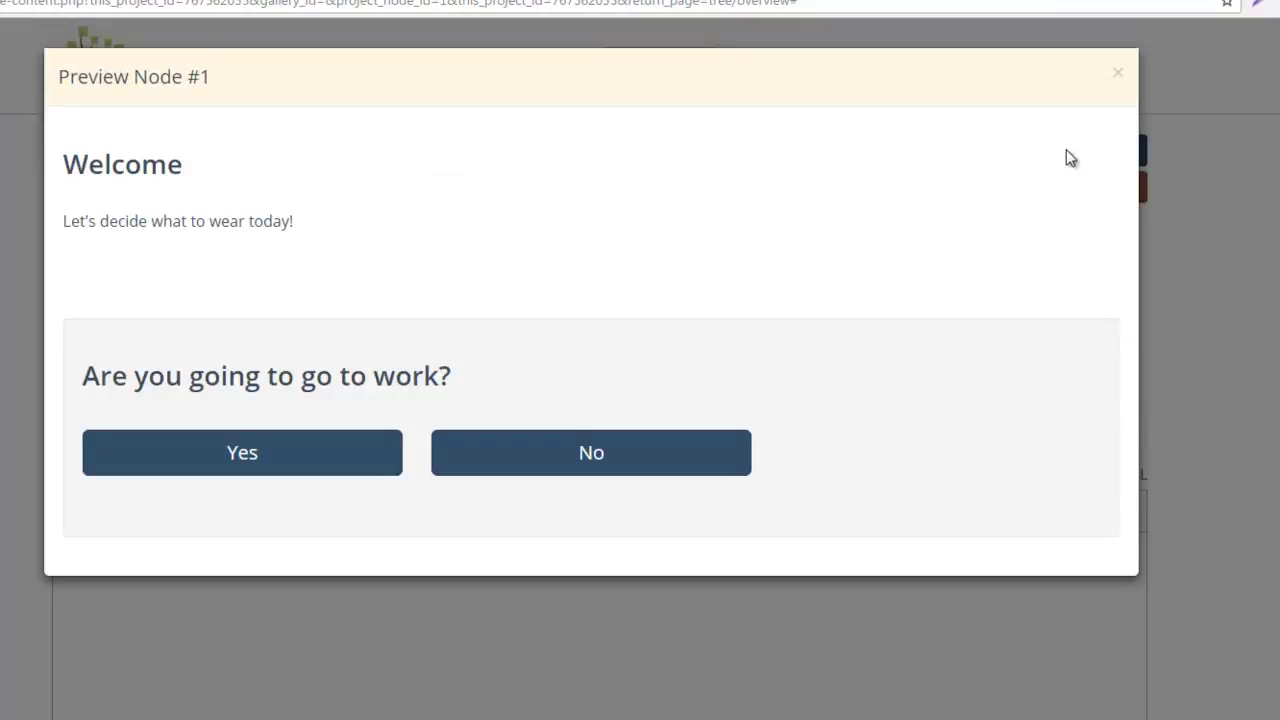
click(1118, 73)
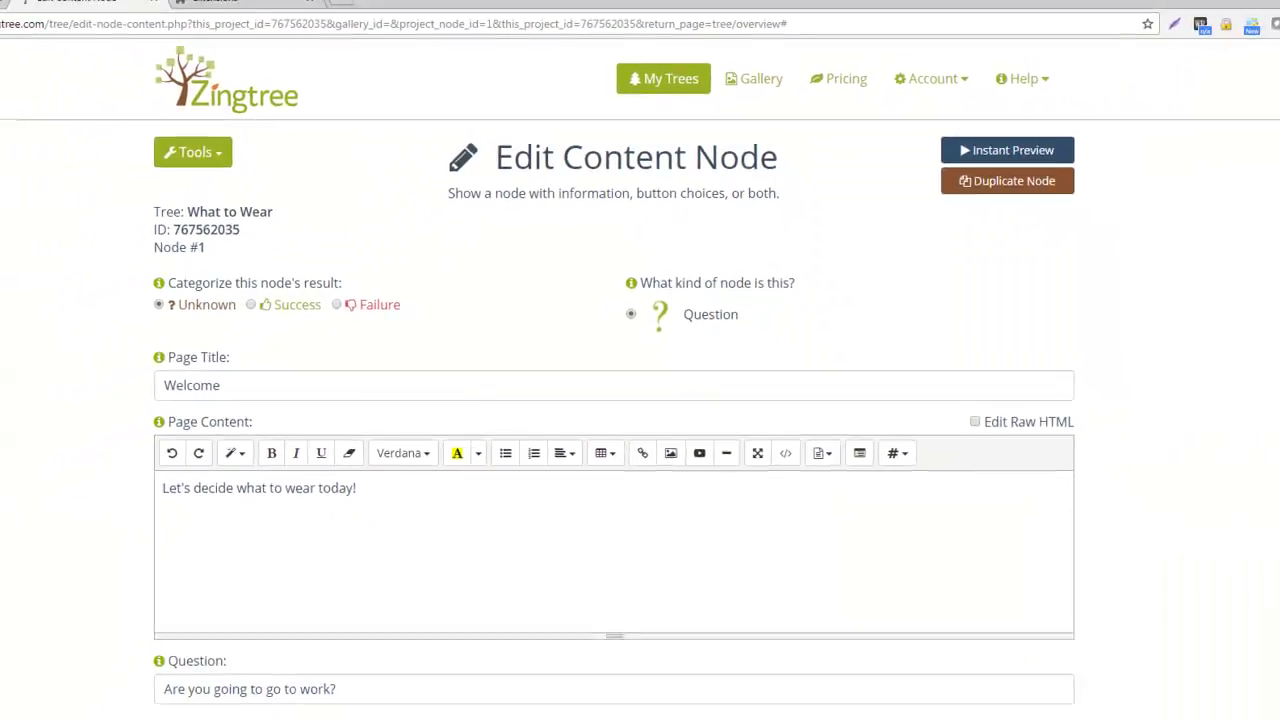
scroll(640, 400, down, 3)
scroll(1046, 466, down, 2)
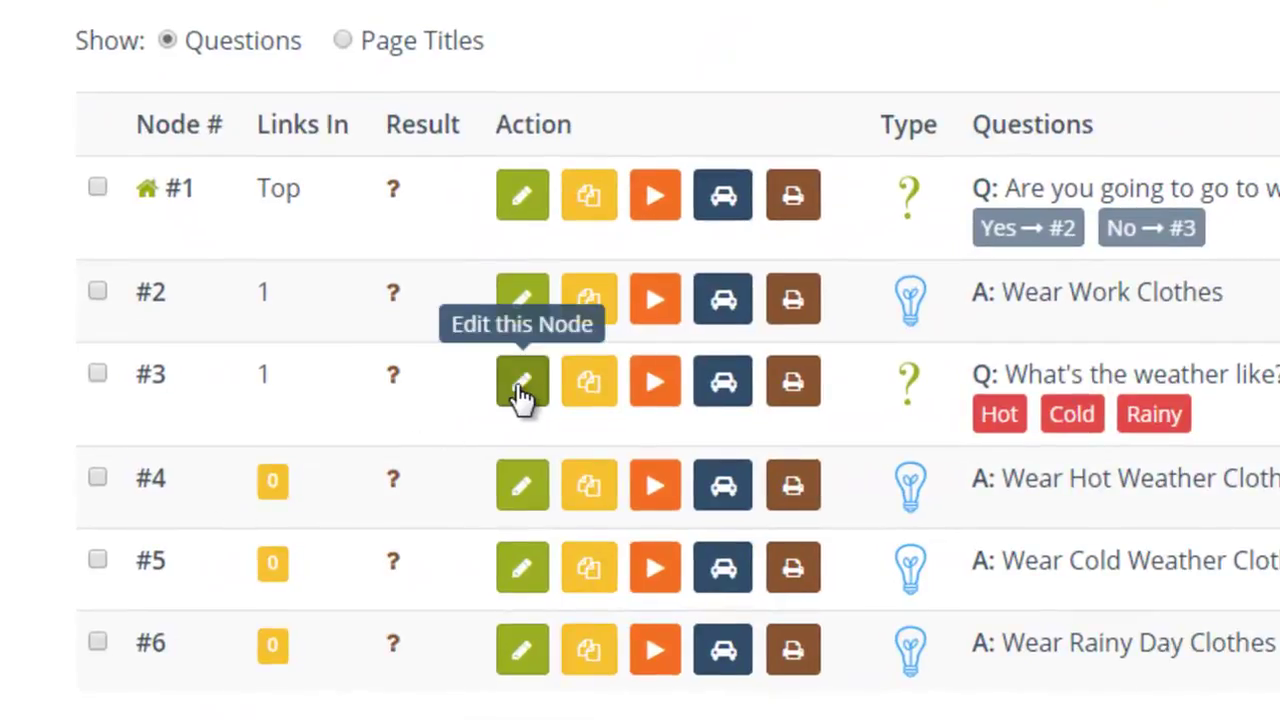
Step: Link node #3's Hot answer to #4 Wear Hot Weather Clothes and Cold to #5, then save
click(519, 395)
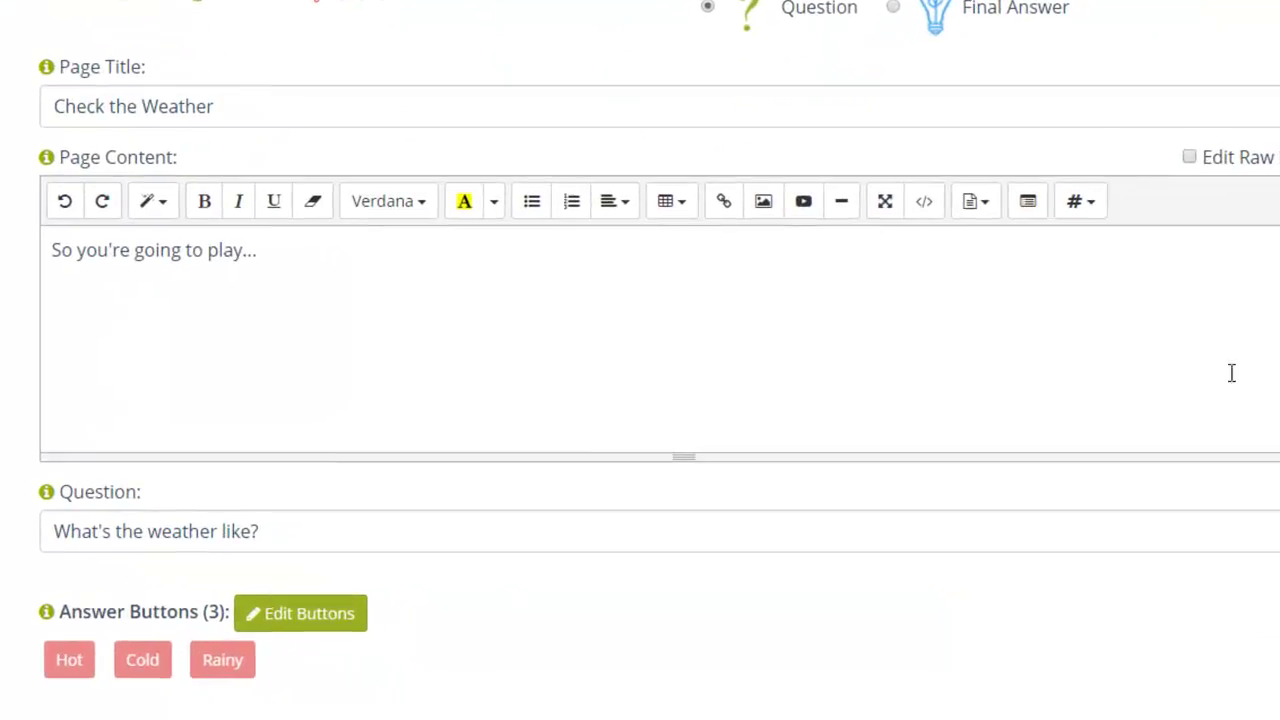
click(297, 614)
scroll(1240, 403, down, 1)
click(1192, 347)
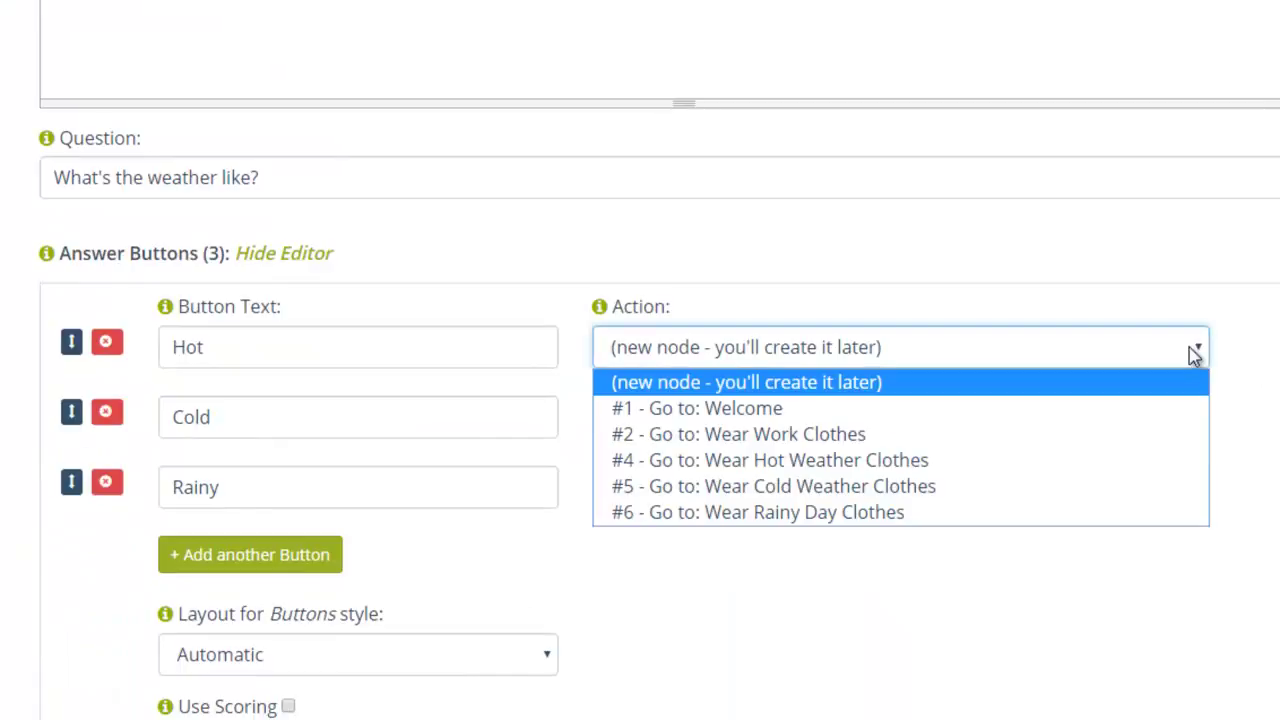
click(1049, 457)
click(1196, 420)
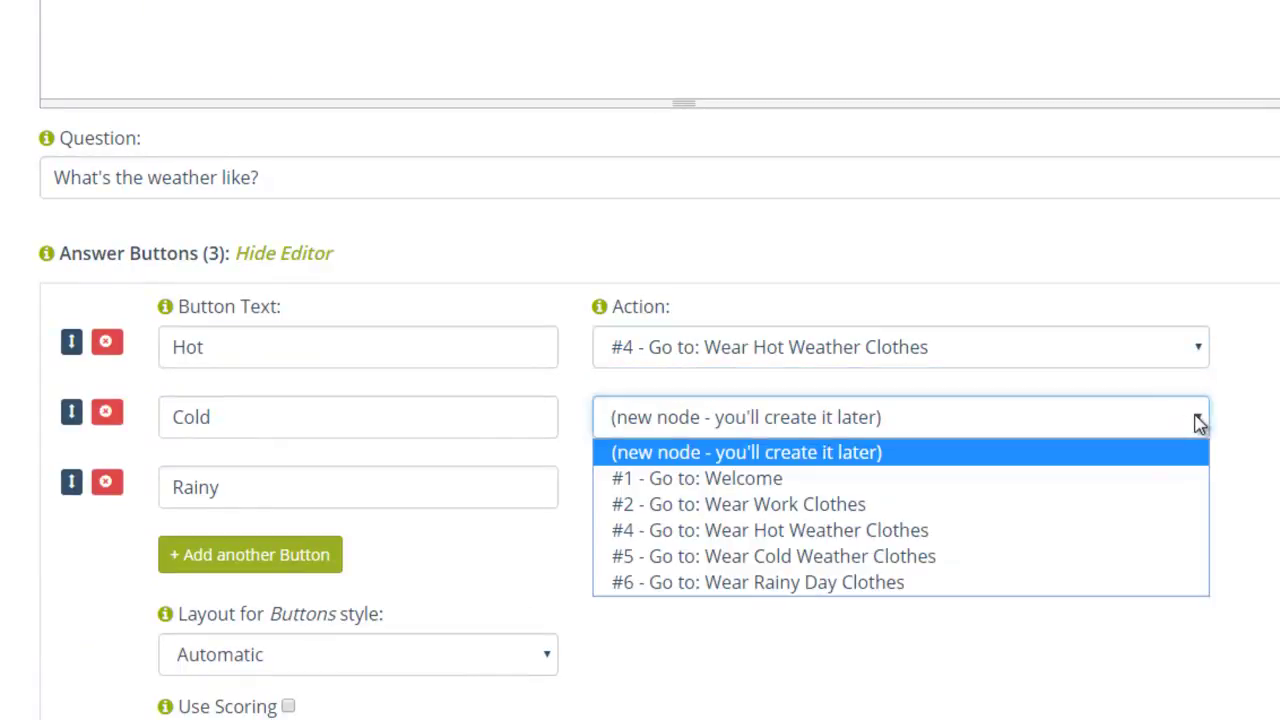
click(975, 557)
scroll(657, 549, down, 5)
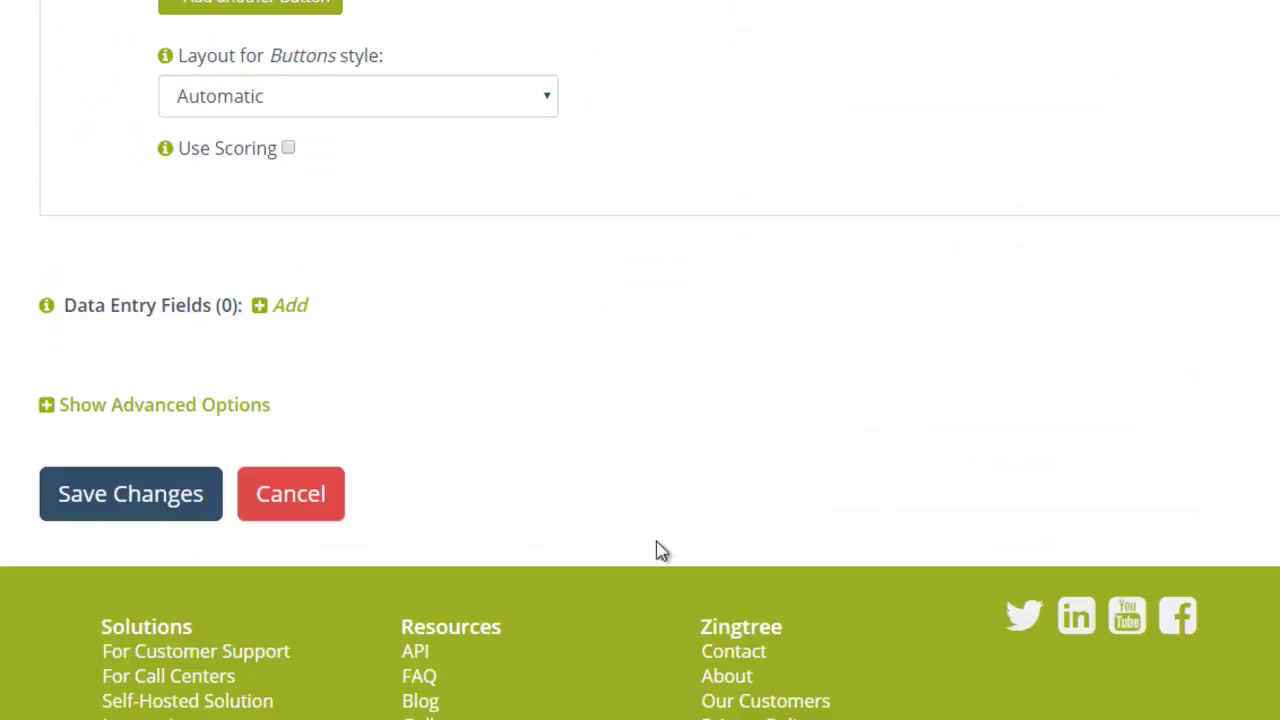
click(103, 508)
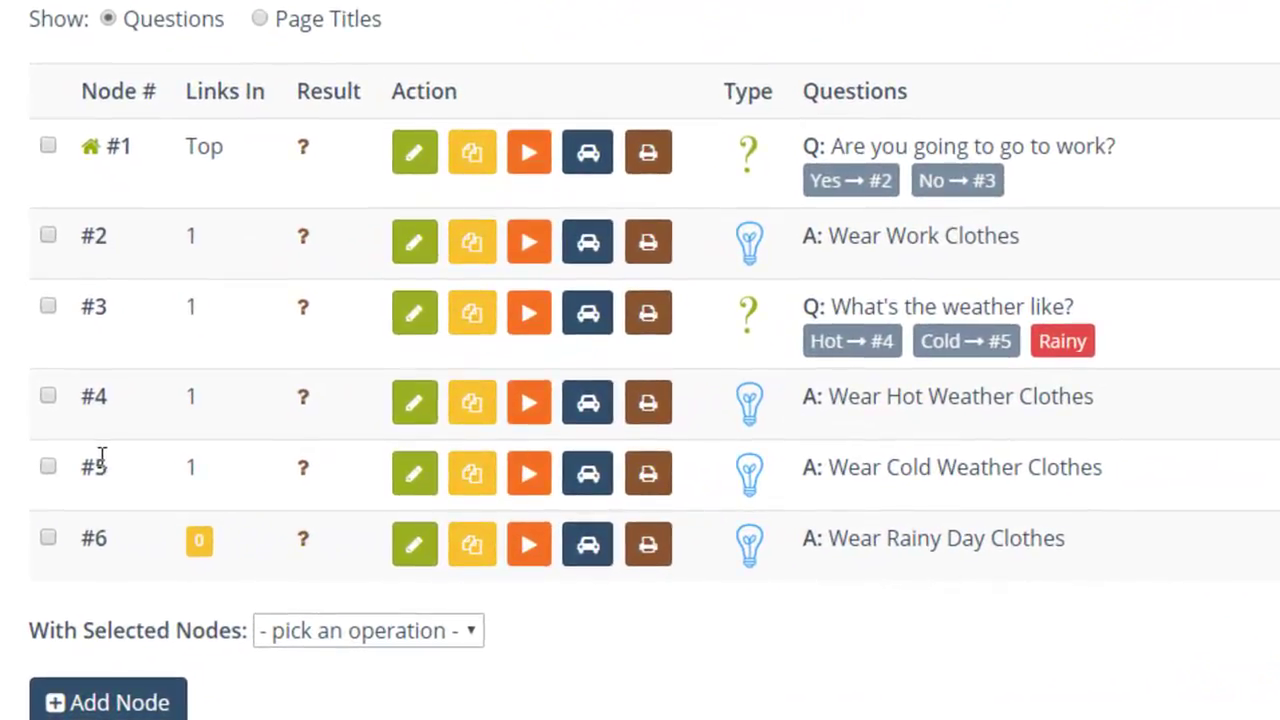
Step: Link the Rainy answer to node #6, Wear Rainy Day Clothes
click(1068, 342)
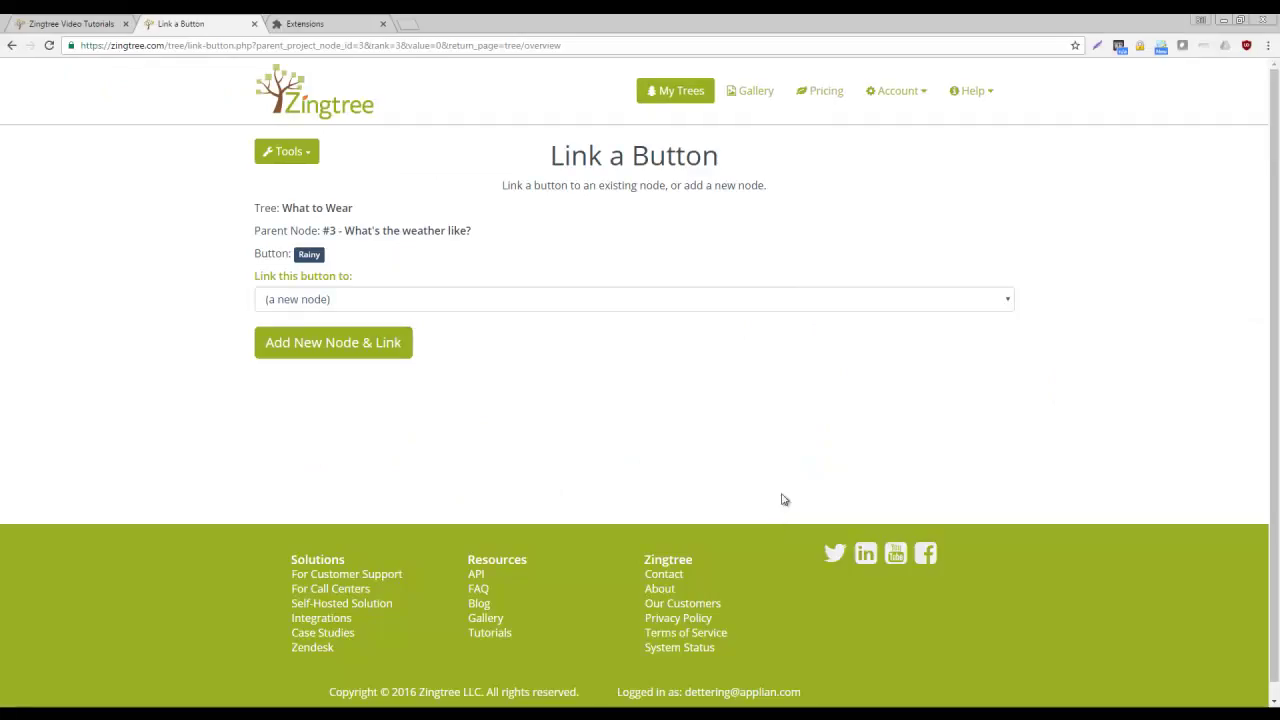
click(807, 302)
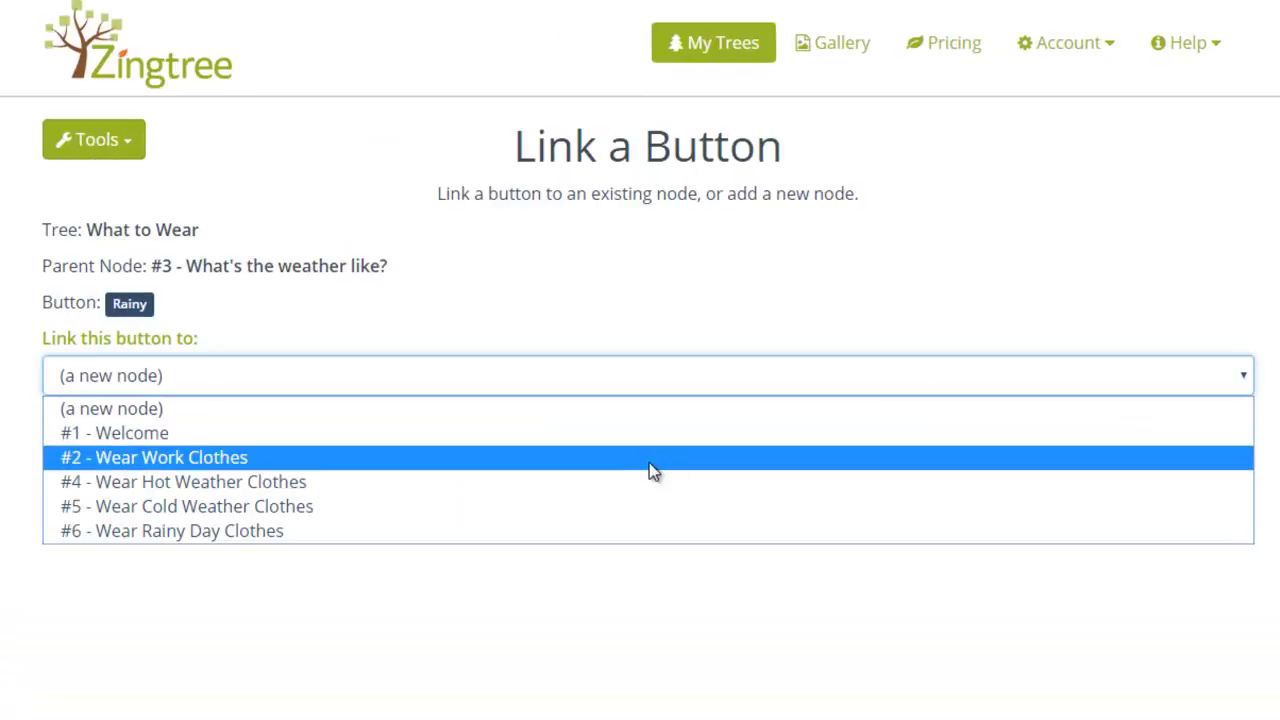
click(614, 531)
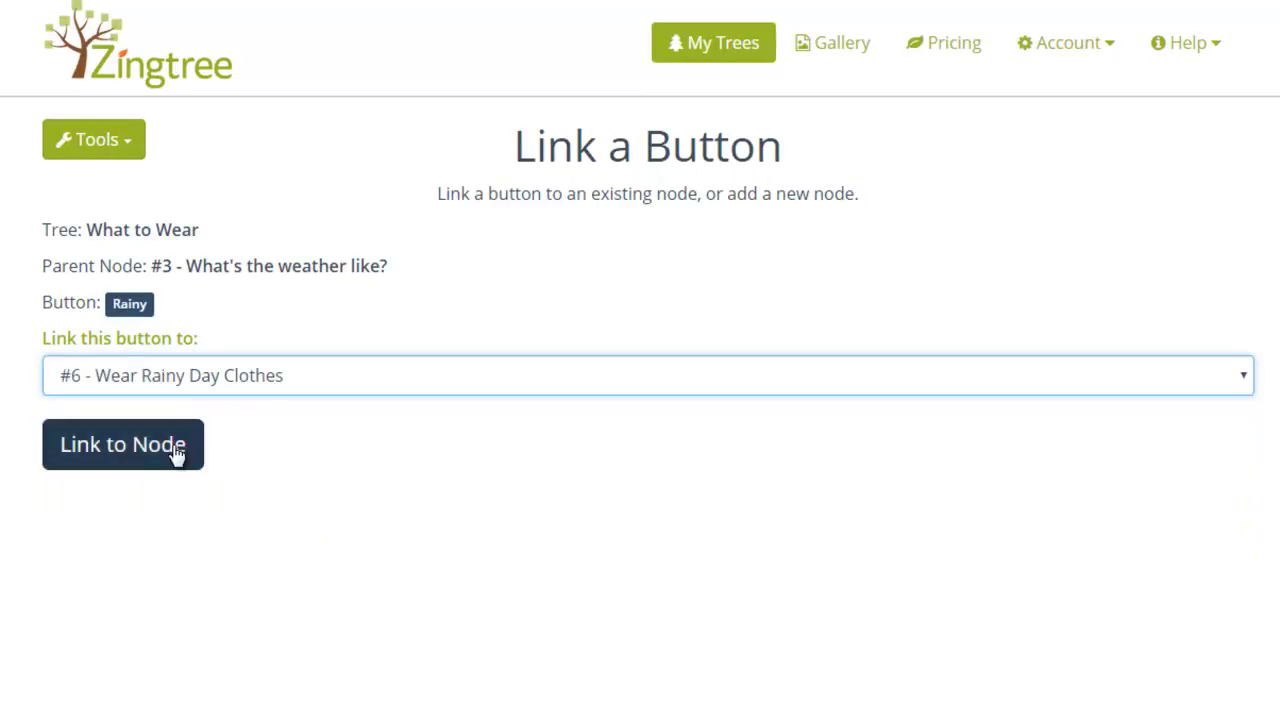
click(128, 450)
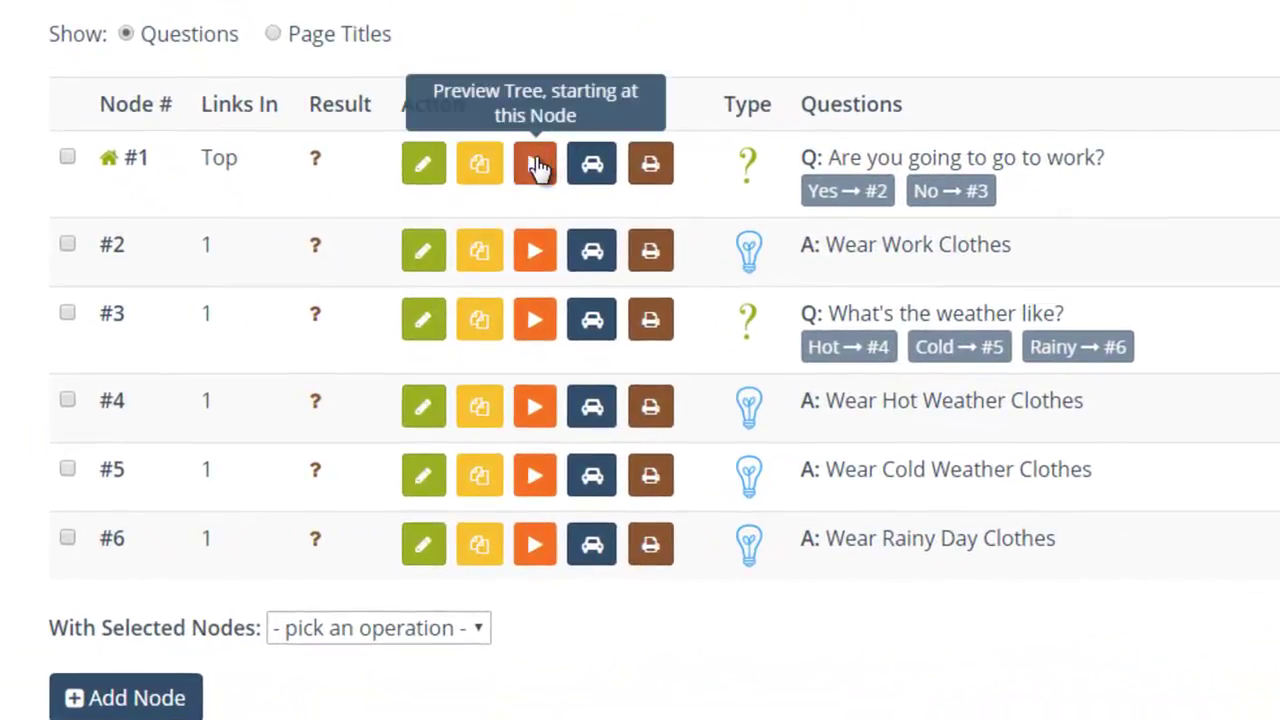
Step: Preview the tree from node #1, try Yes, go back, then choose No
click(537, 167)
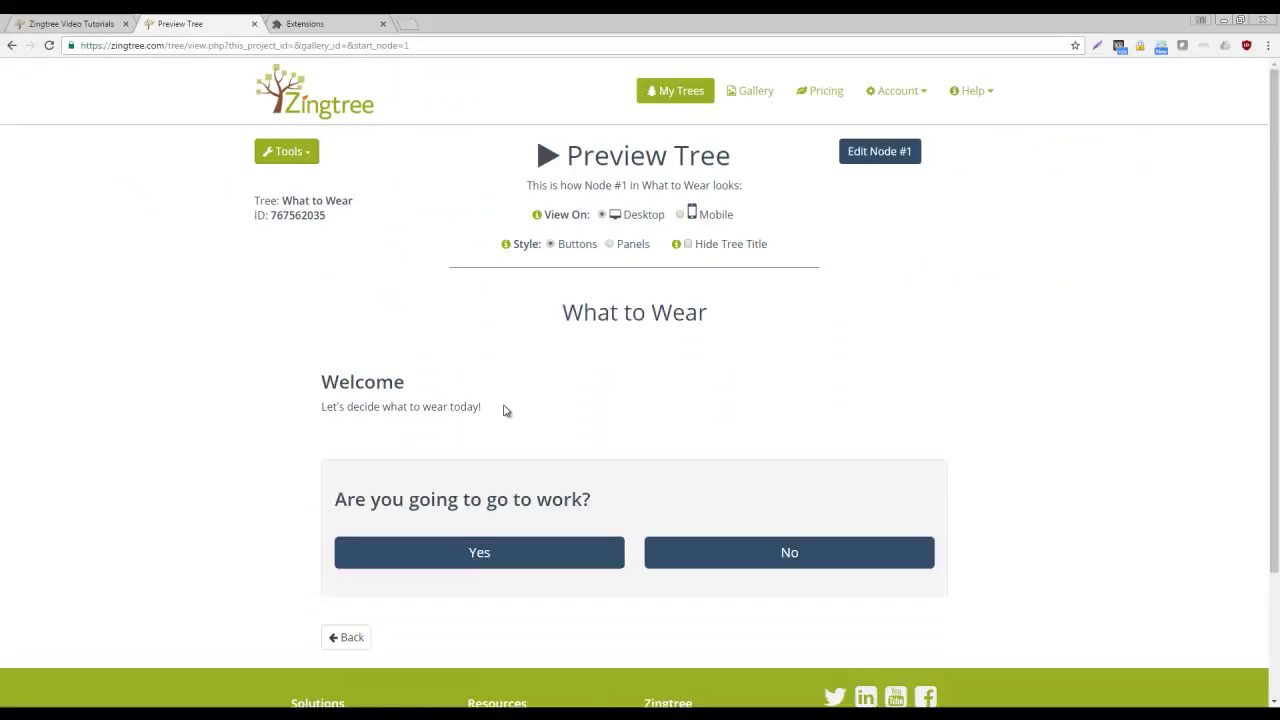
click(497, 556)
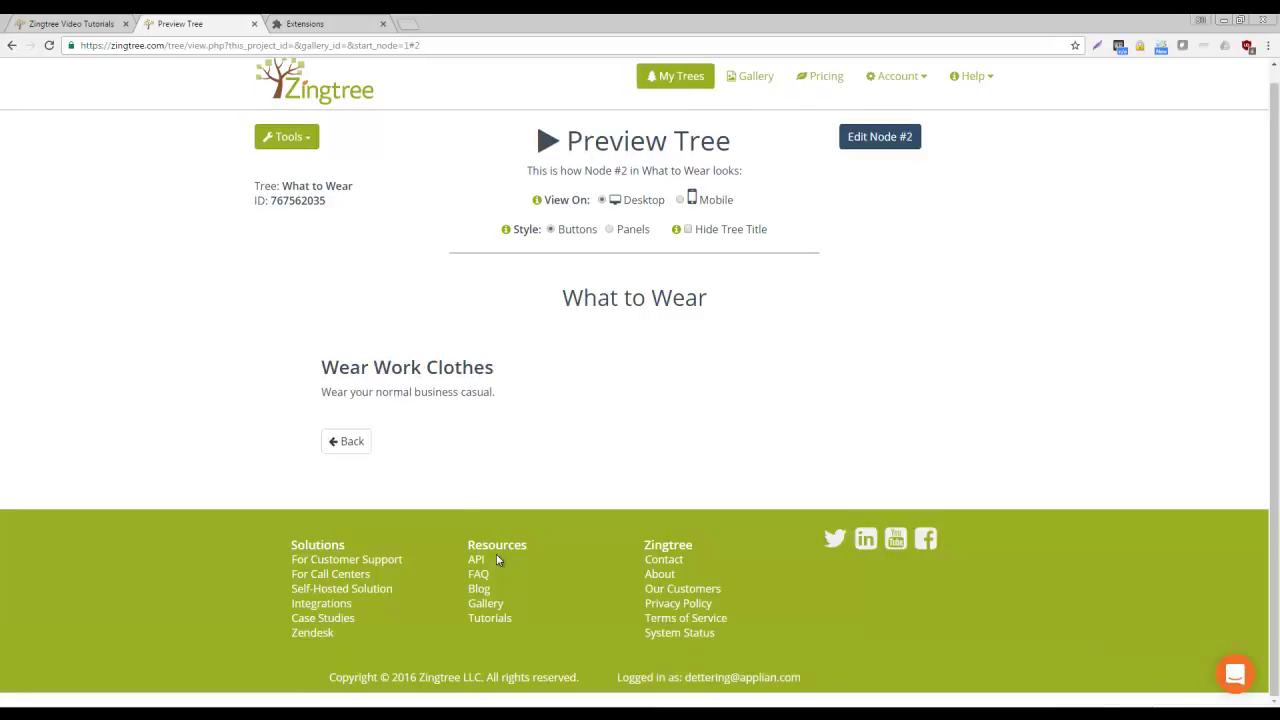
click(352, 442)
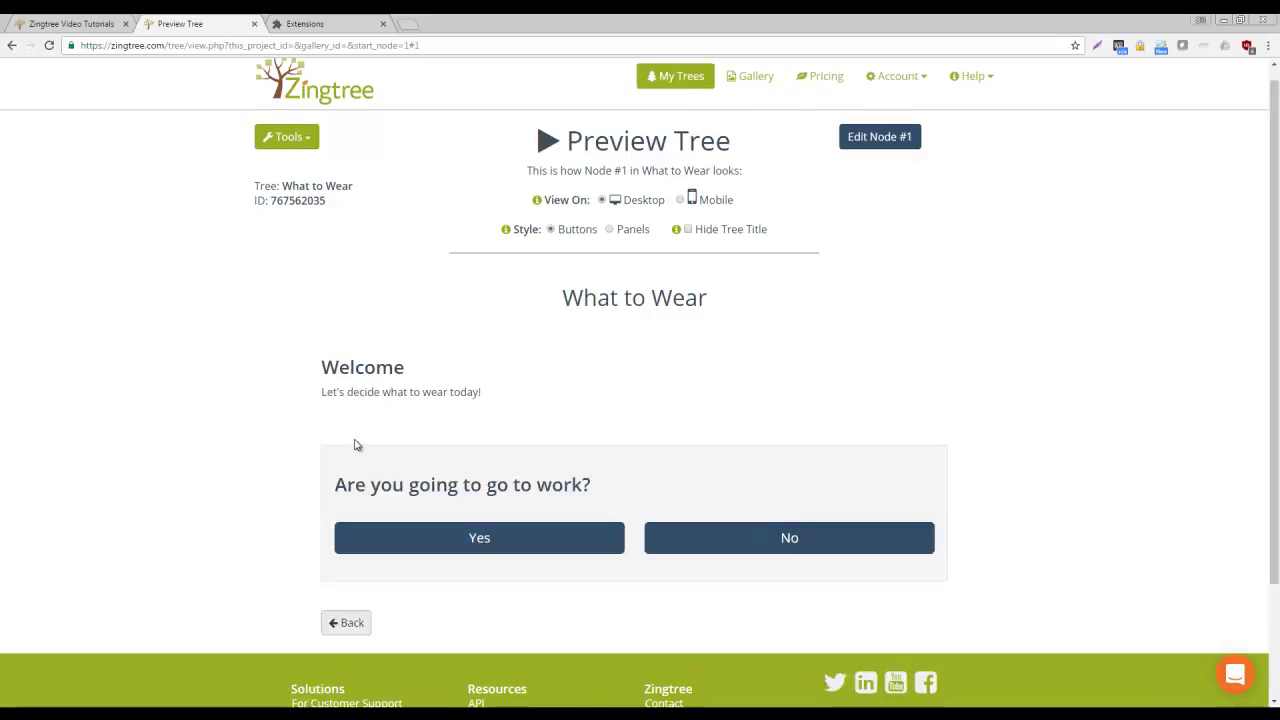
click(768, 546)
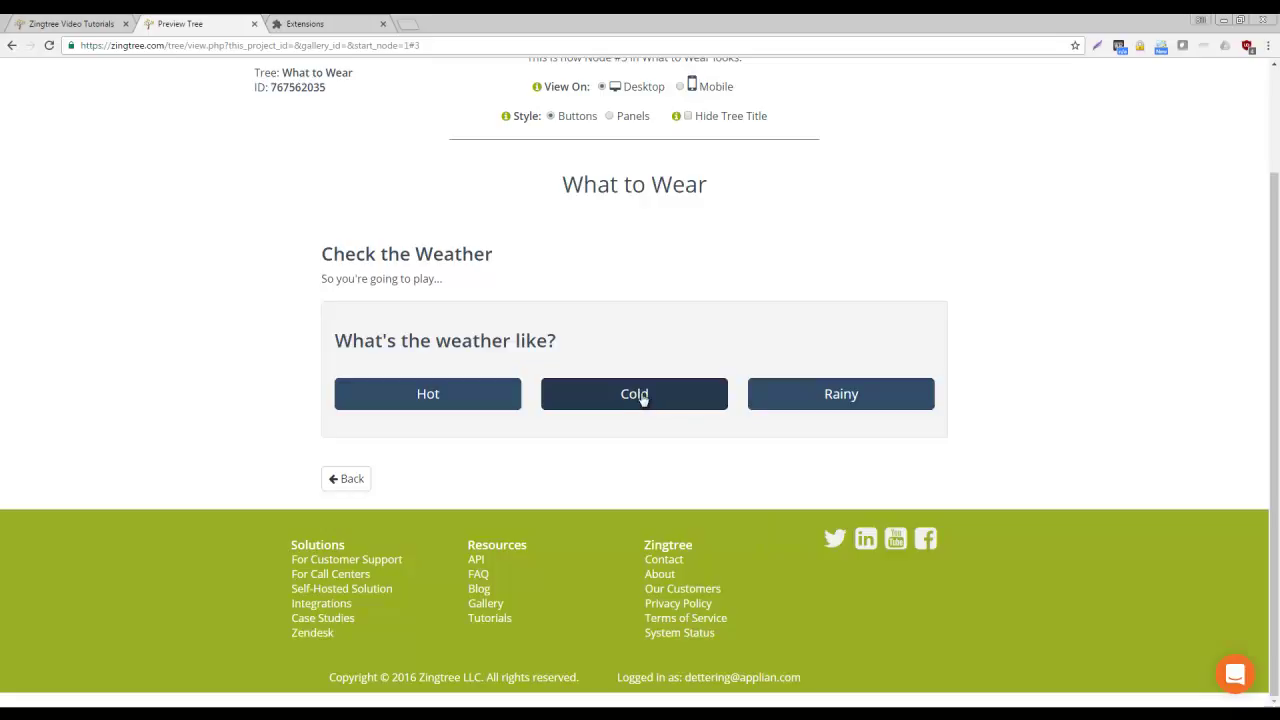